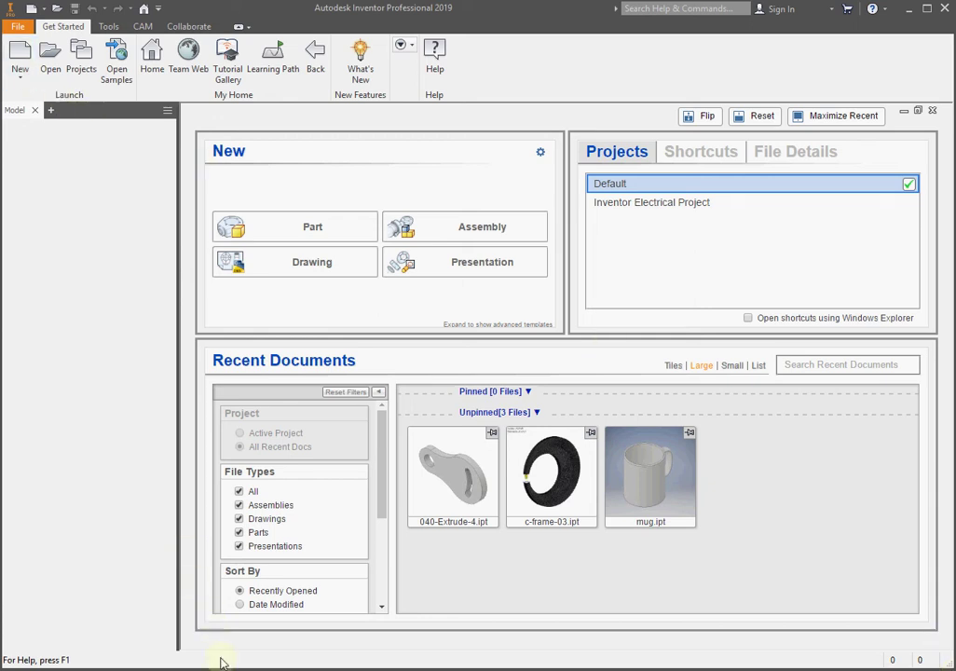
Check the guide roller PDF drawing, then return to Inventor and start a new file from the Metric templates.
key("alt+Tab")
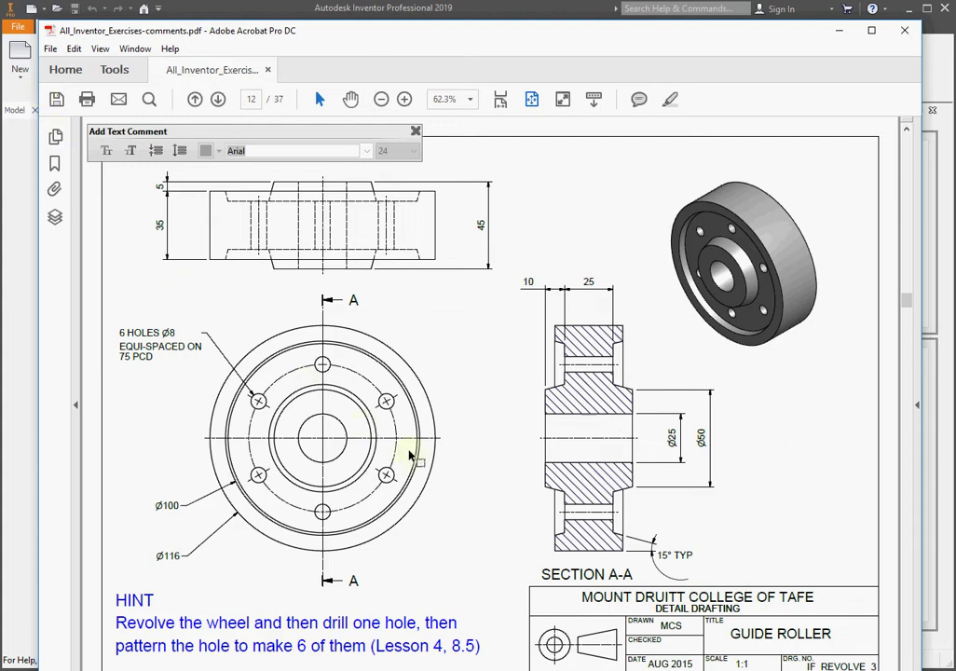
left_click(16, 165)
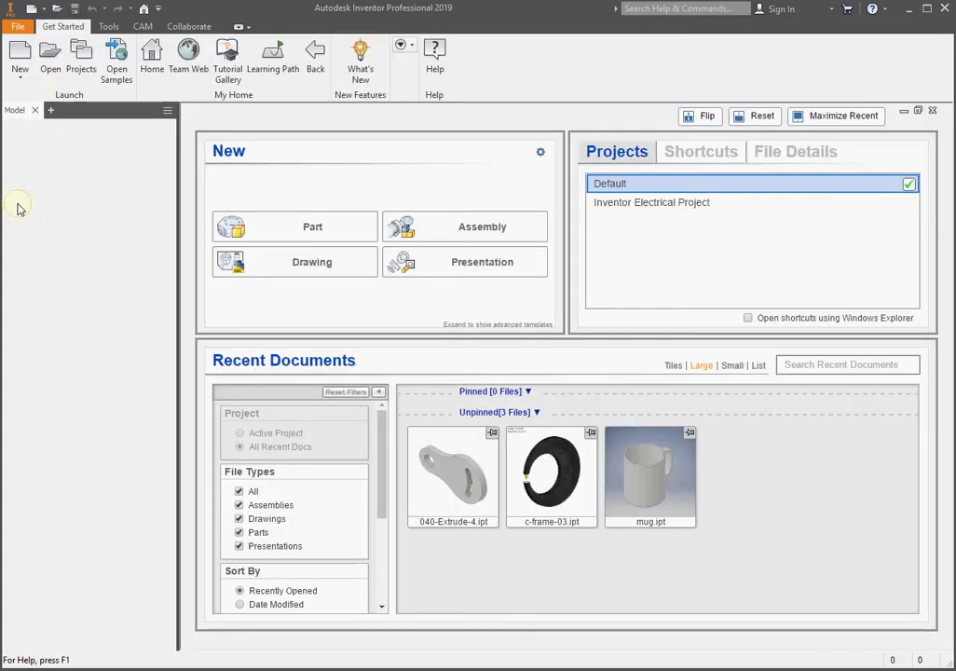
left_click(19, 56)
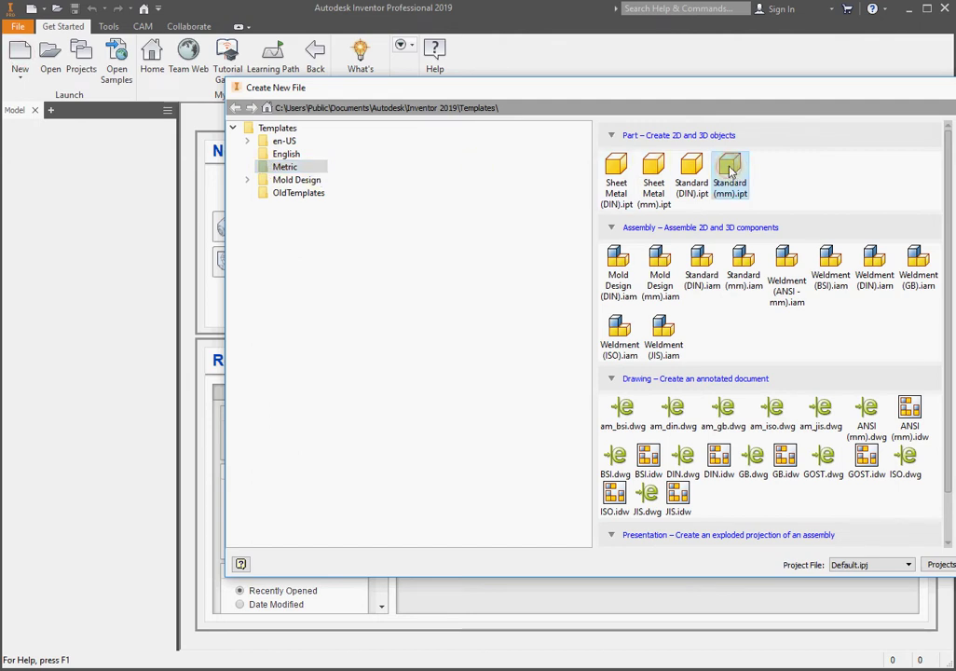
Create a Standard (mm) part with a sketch on the XY plane, and note the Ø25 bore on the drawing.
double_click(731, 170)
left_click(30, 60)
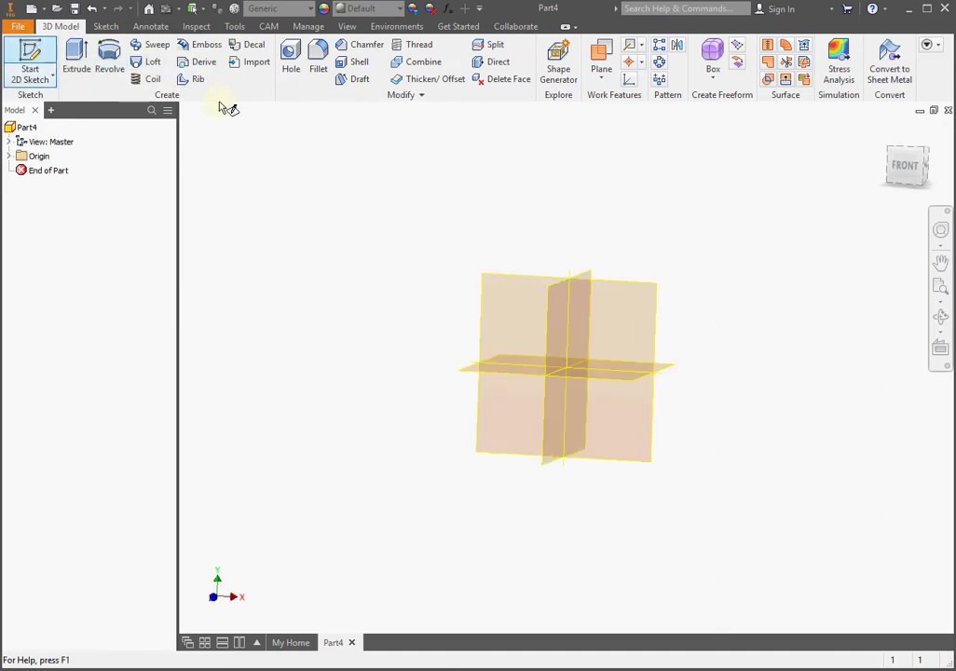
left_click(498, 209)
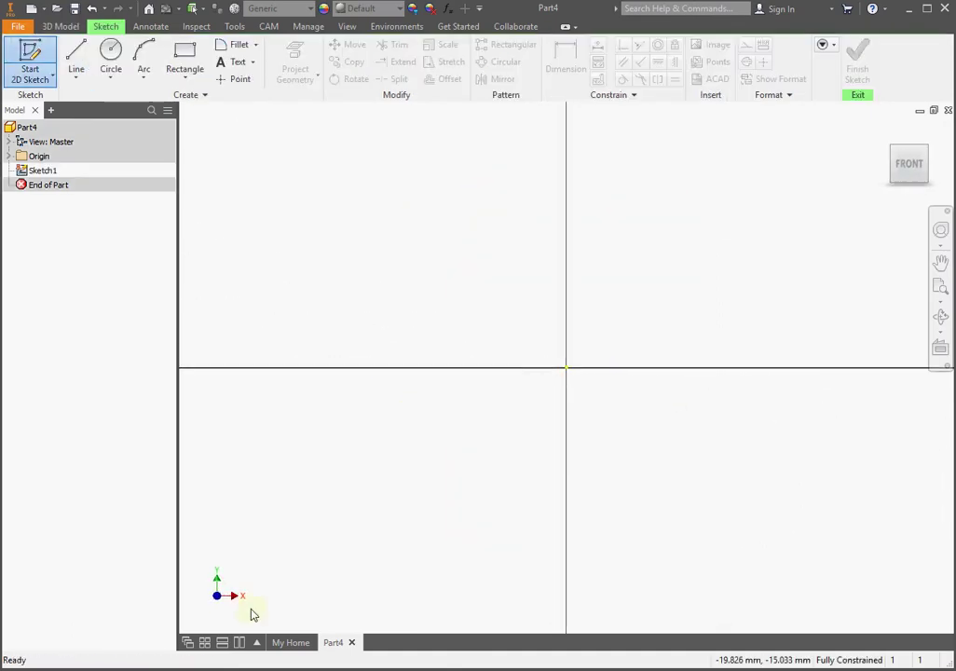
key("alt+Tab")
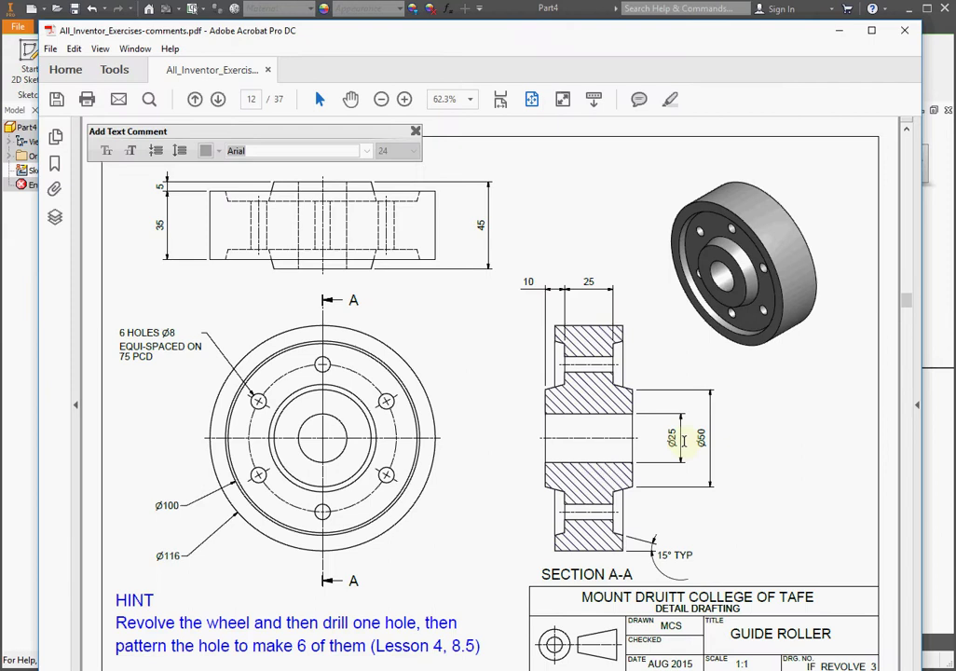
left_click_drag(677, 449, 672, 431)
Draw a 22.5 mm (45/2) horizontal line starting on the vertical axis.
left_click(12, 389)
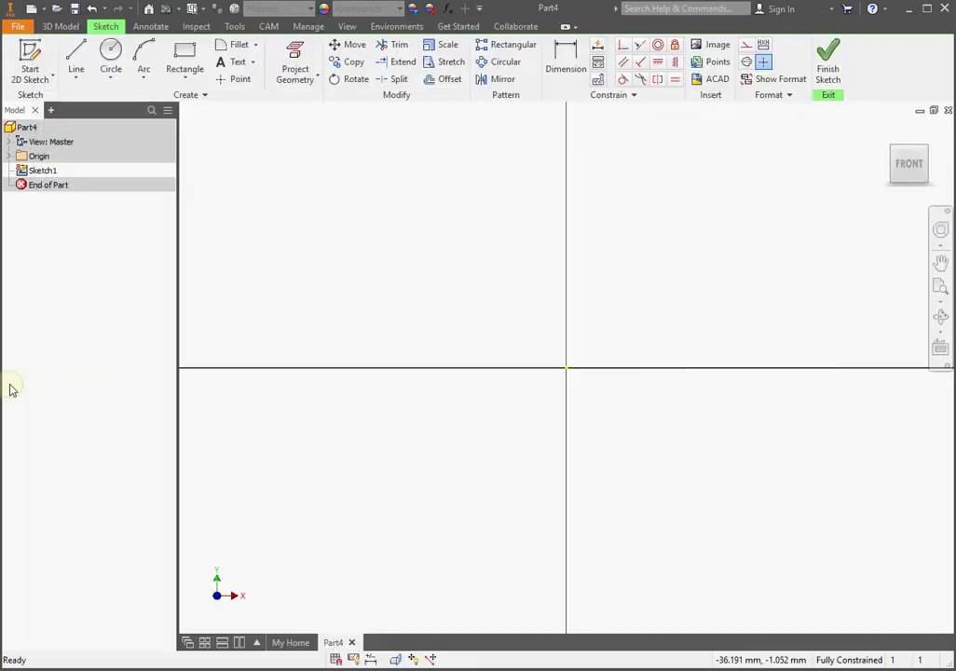
left_click(77, 58)
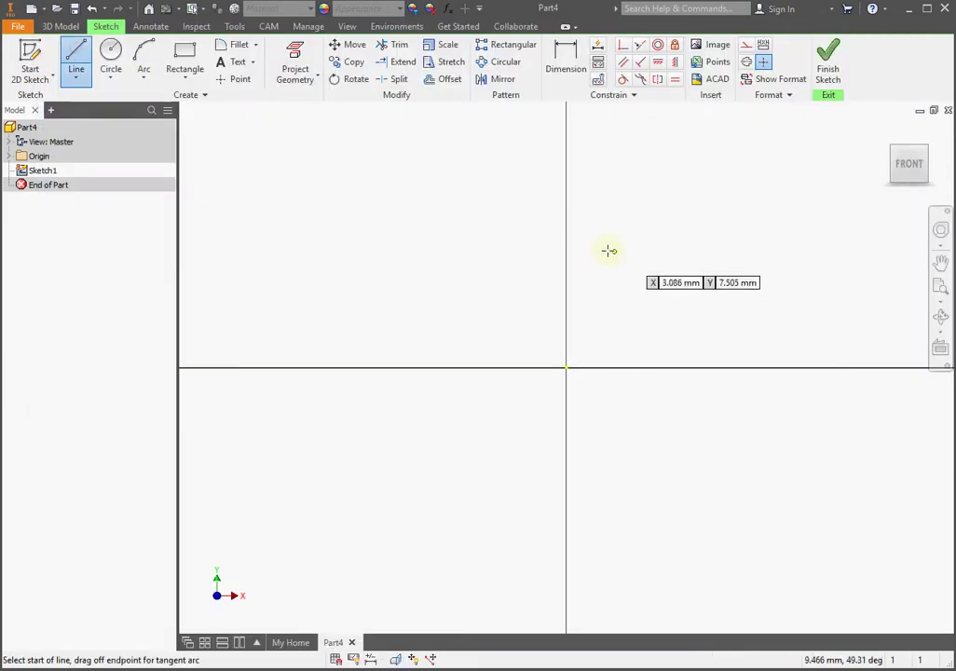
left_click(567, 245)
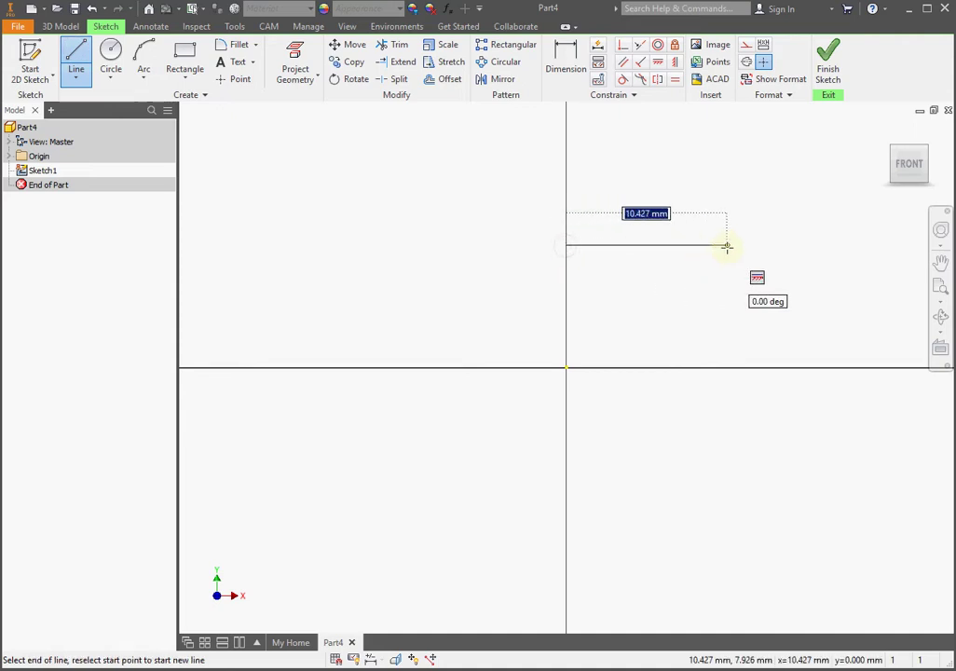
type("45/2")
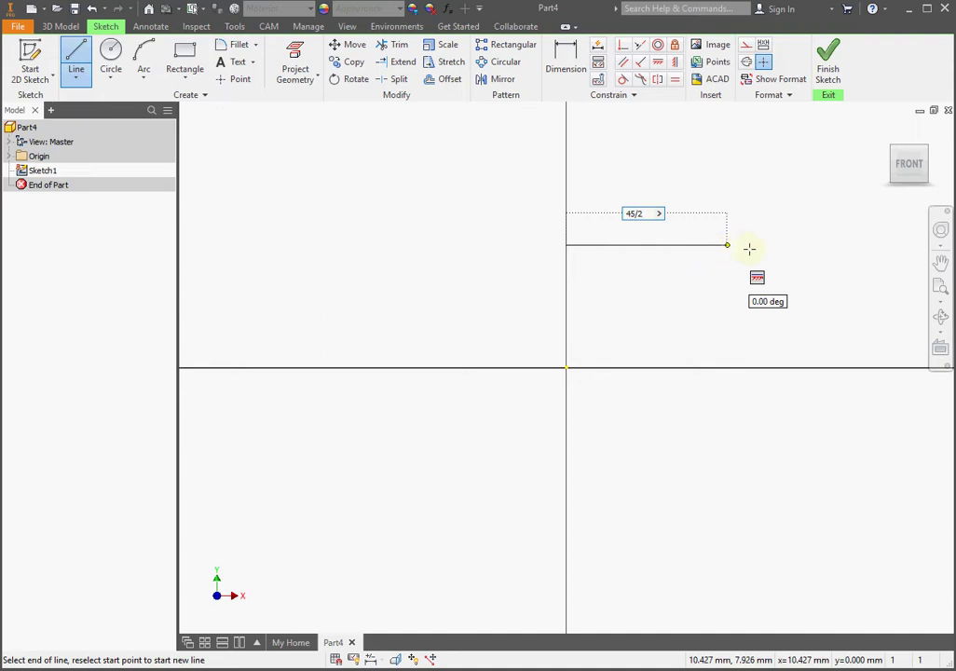
key("Return")
scroll(463, 299, "up", 2)
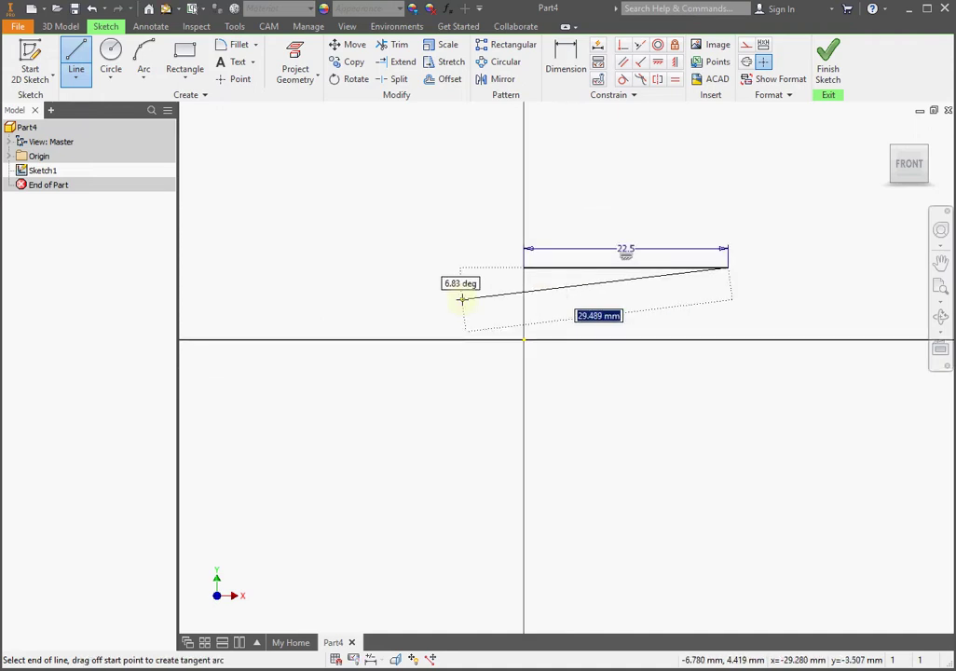
left_click(576, 57)
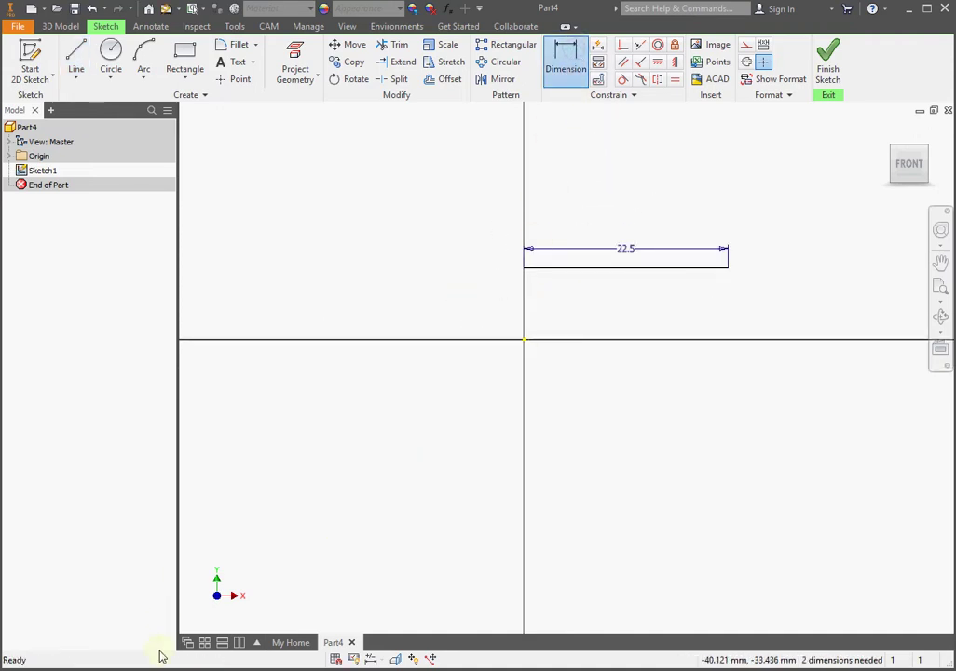
Dimension the line's height above the origin as 12.5 mm (25/2).
left_click(161, 663)
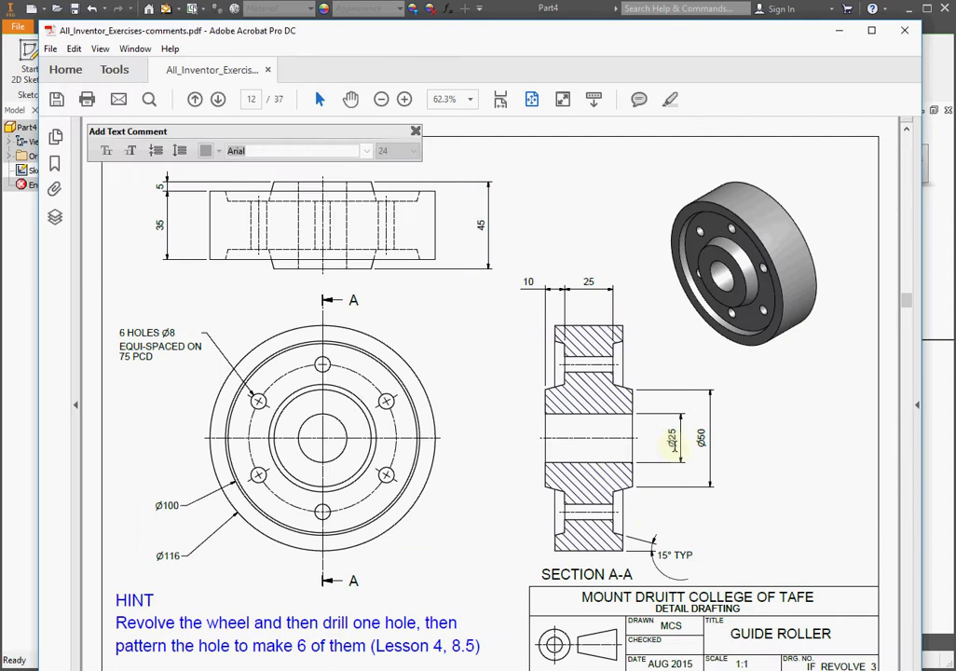
left_click(28, 397)
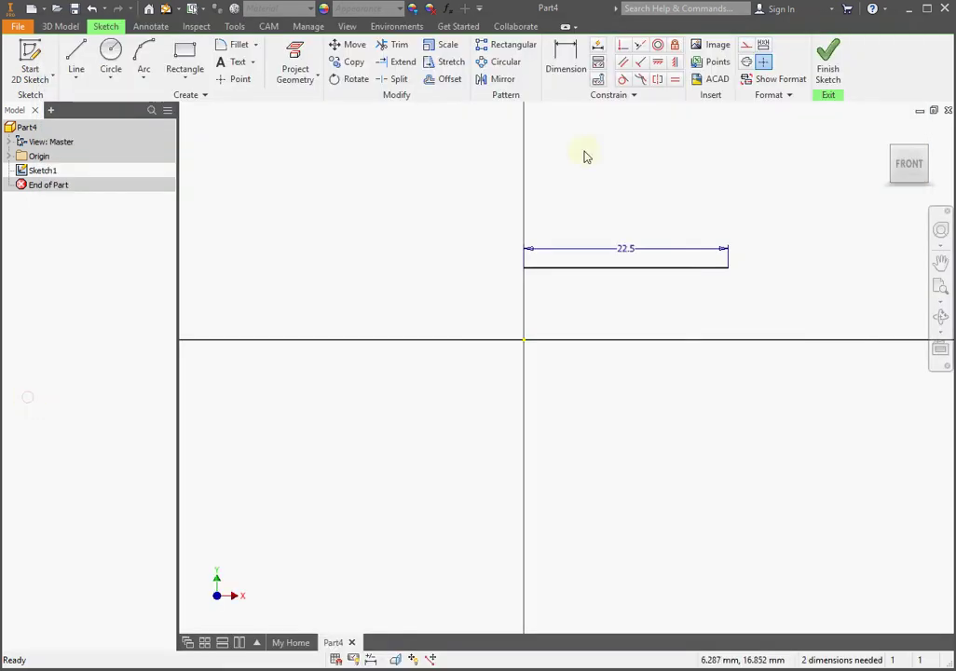
left_click(566, 58)
left_click(524, 341)
left_click(548, 267)
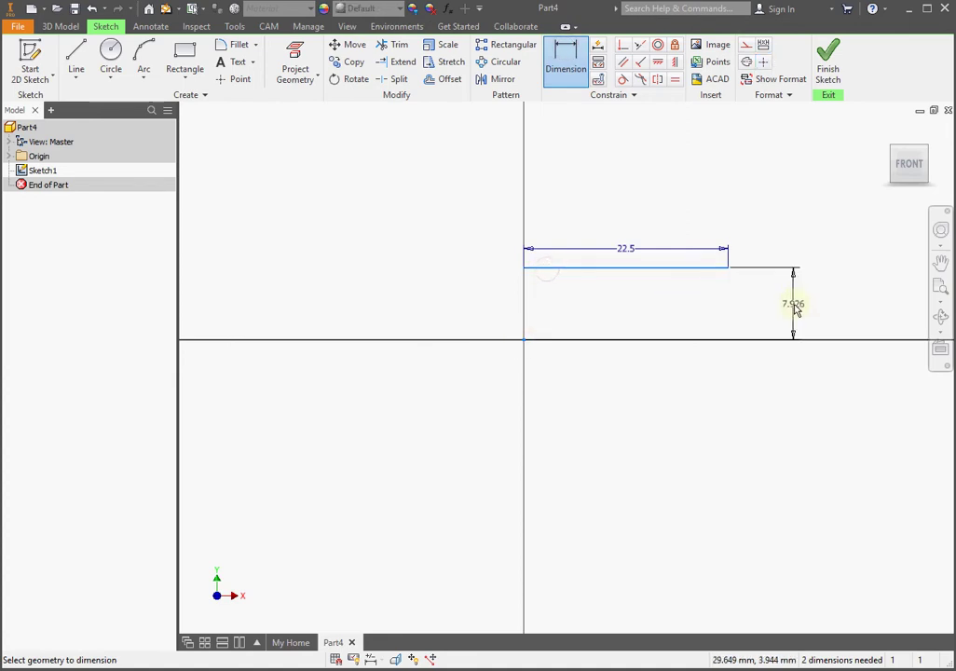
left_click(795, 310)
type("25/2")
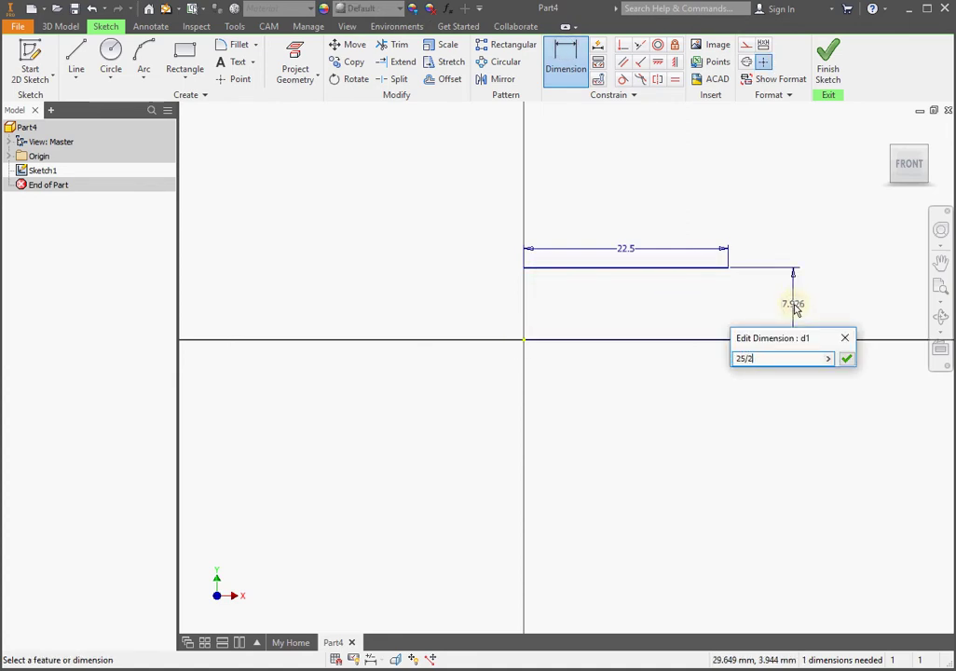
key("Return")
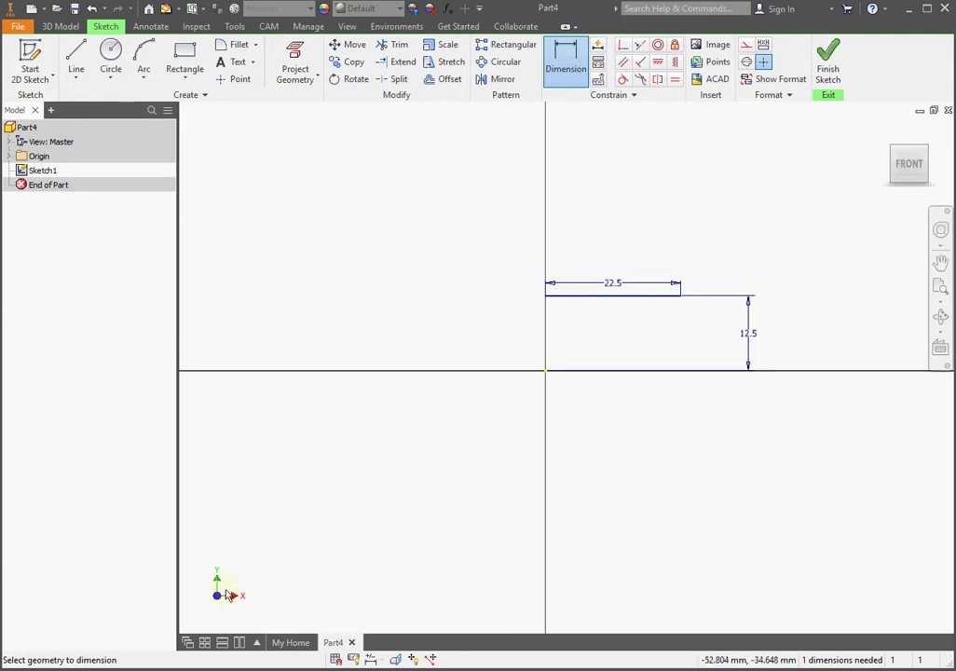
key("alt+Tab")
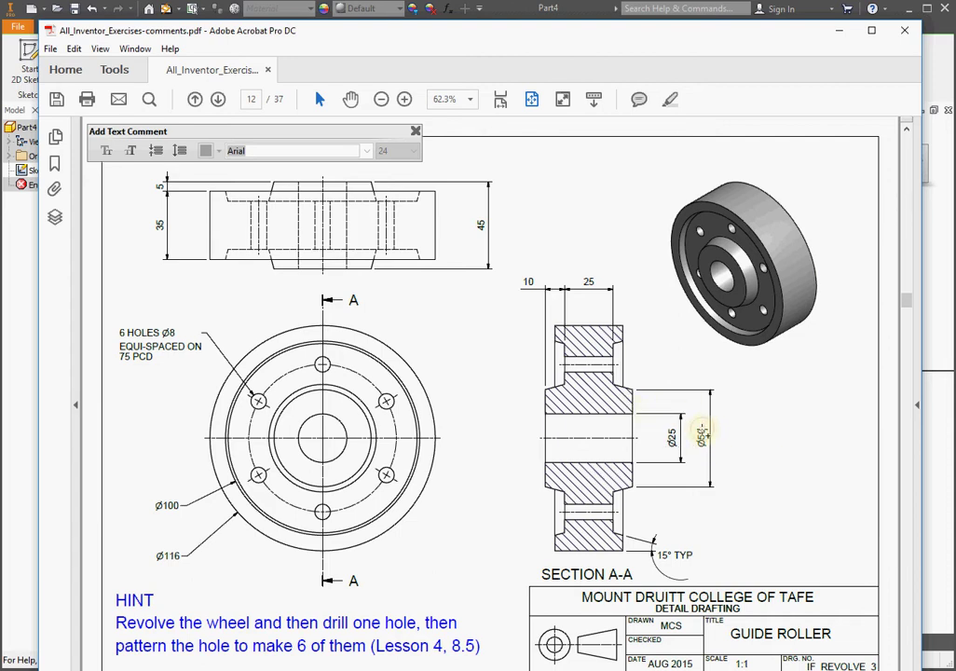
Draw a vertical line up from the 22.5 mm line's end and dimension its top 50/2 from the X axis.
left_click(25, 347)
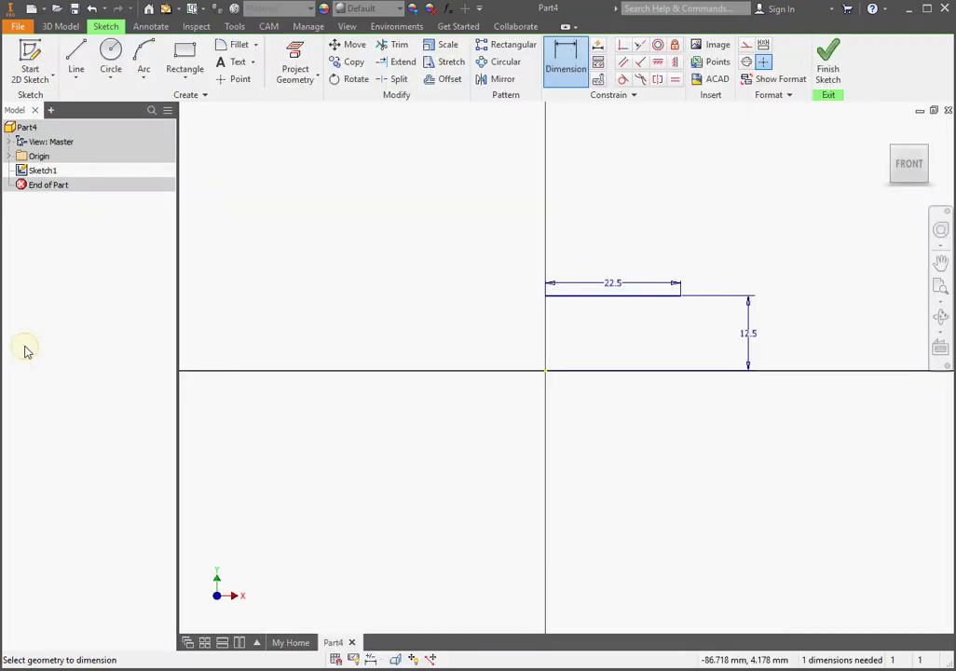
left_click(79, 58)
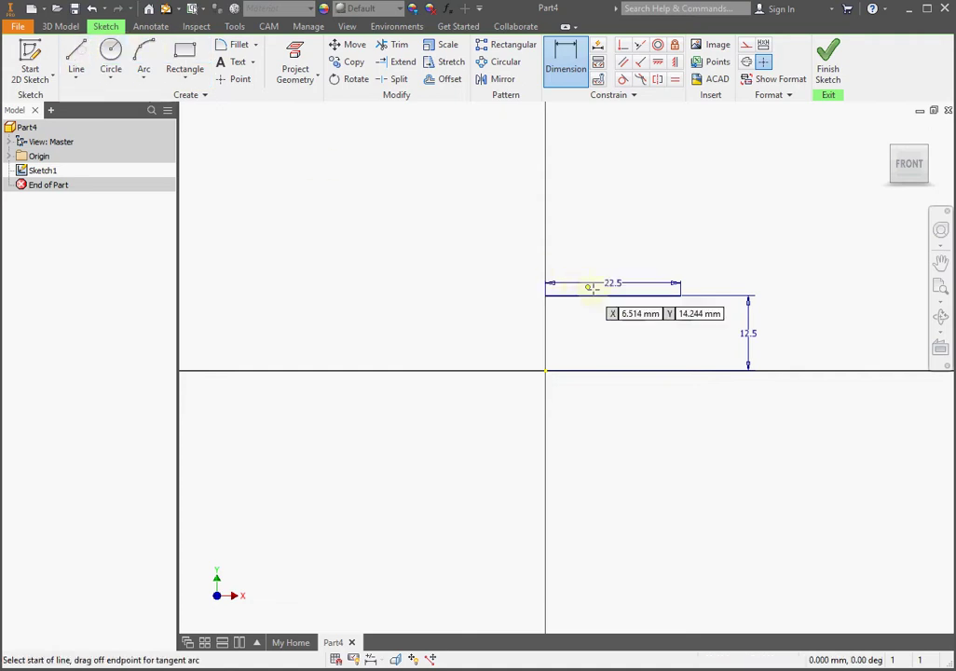
left_click(681, 296)
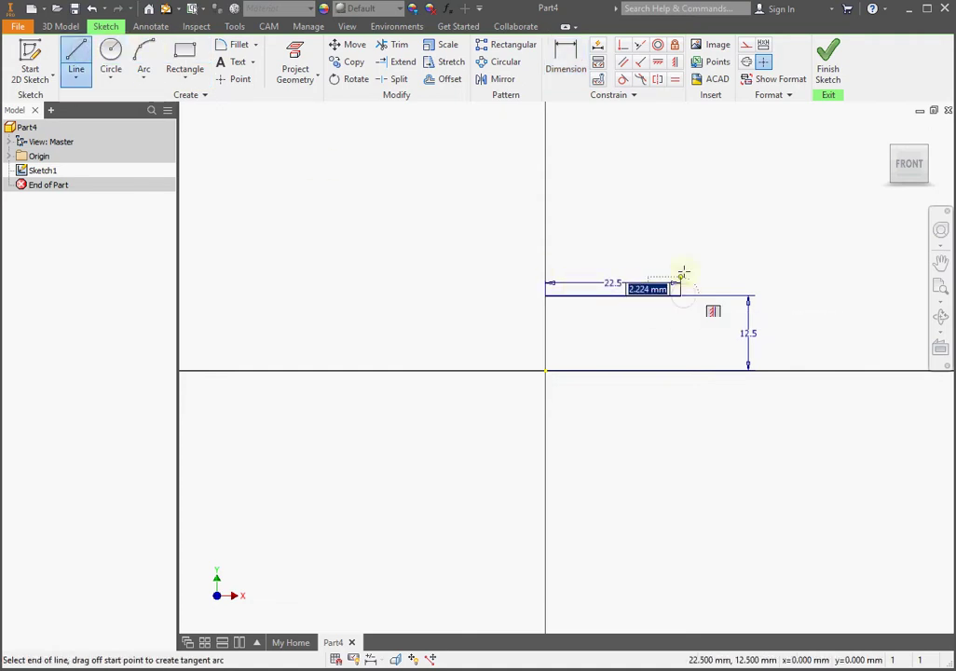
left_click(680, 189)
key("d")
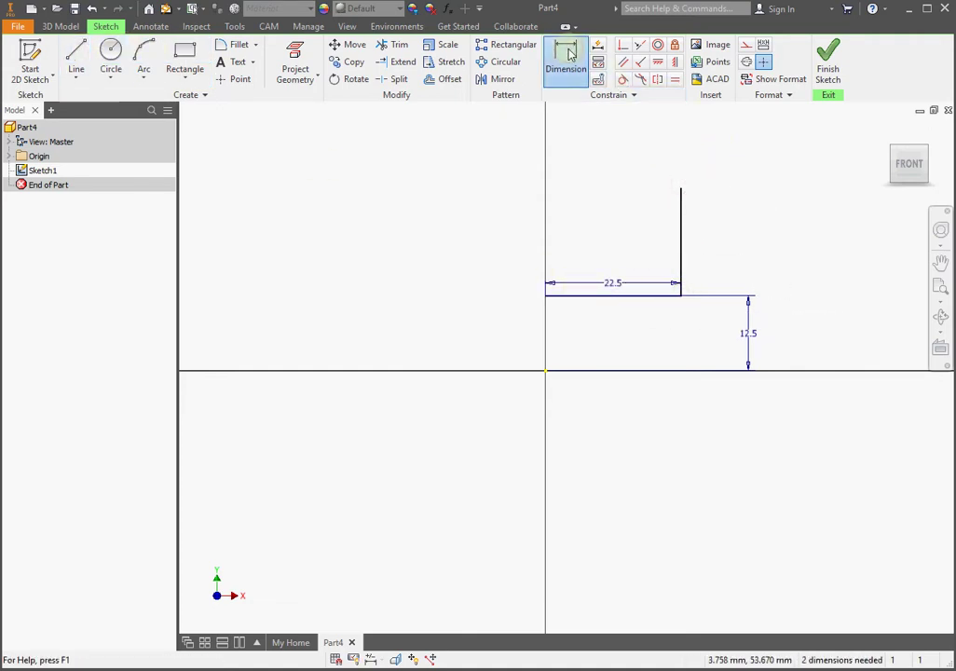
left_click(681, 190)
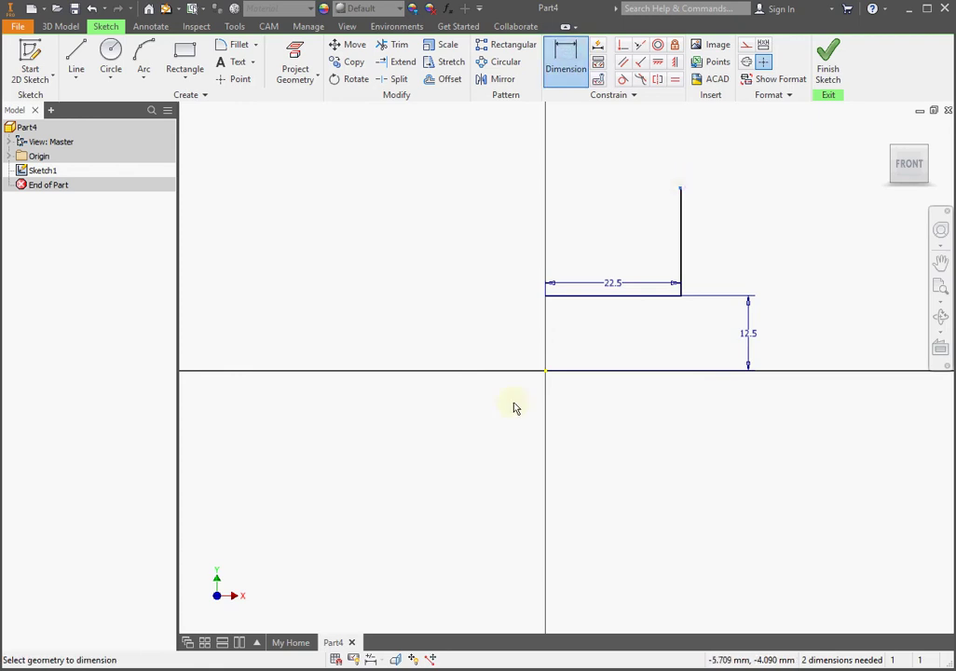
left_click(551, 372)
left_click(826, 286)
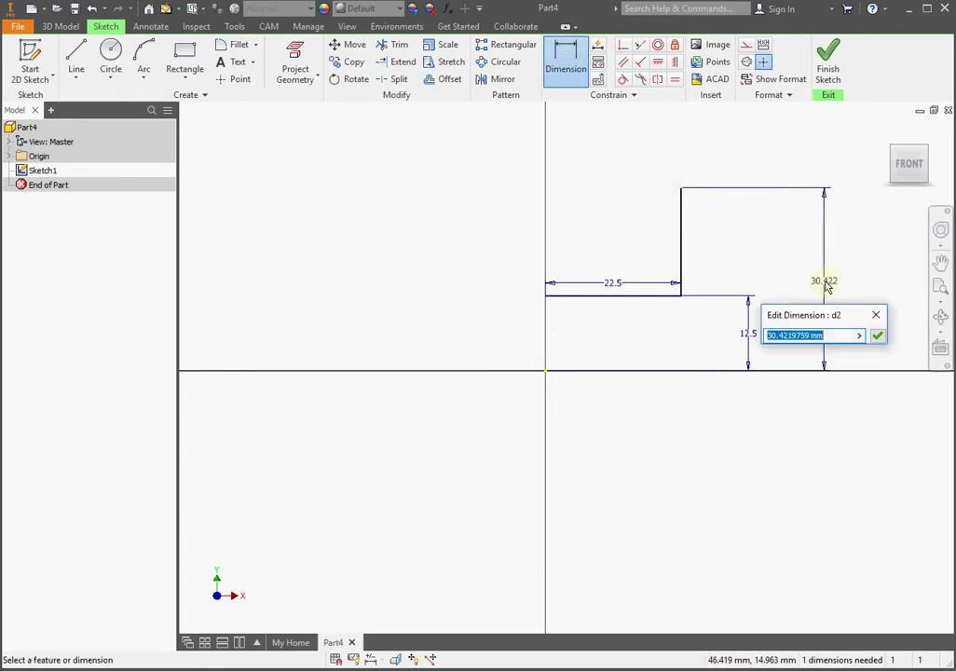
type("50/2")
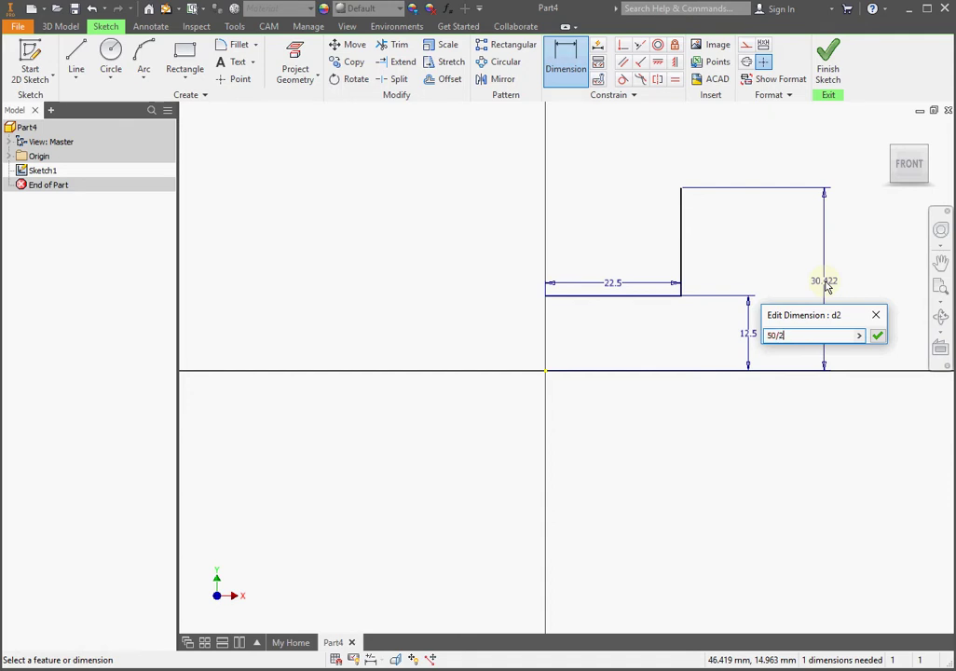
key("Return")
key("alt+Tab")
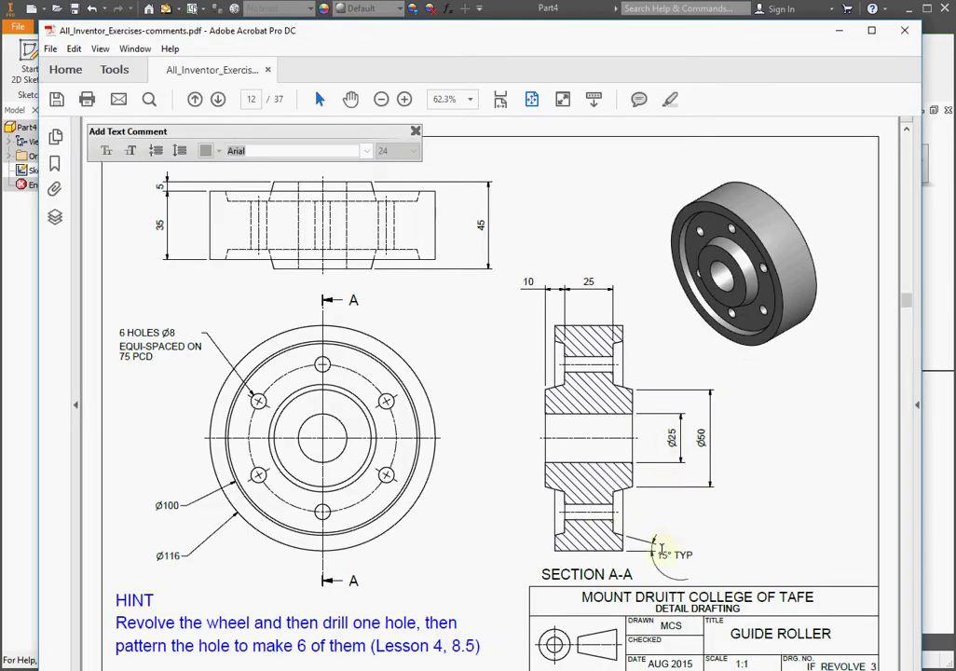
Read the 15° TYP note and 25 dimension on the drawing, then return to the Inventor sketch.
left_click_drag(656, 554, 709, 553)
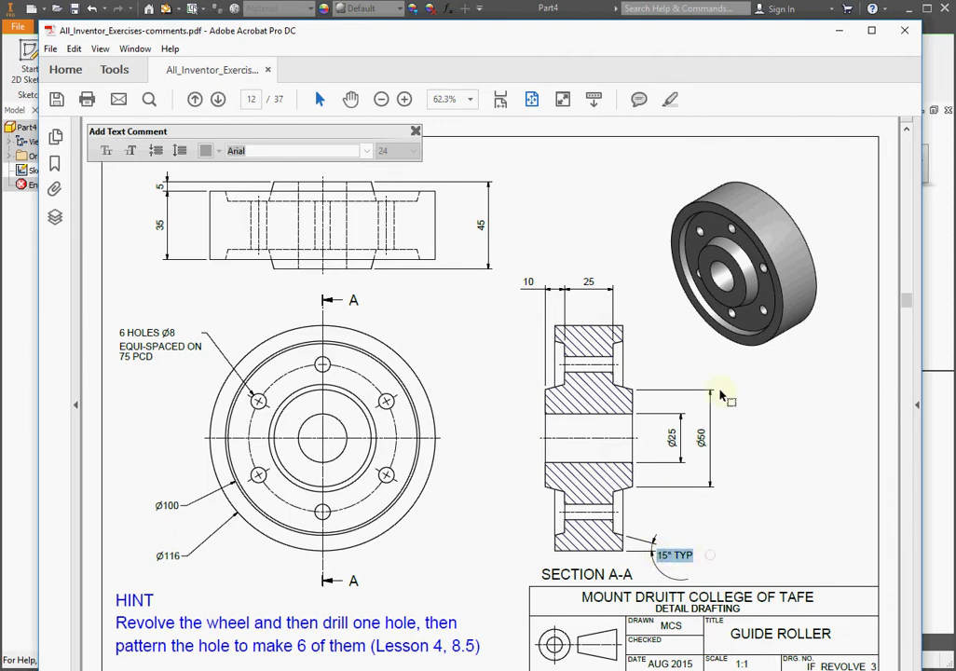
left_click_drag(584, 280, 595, 281)
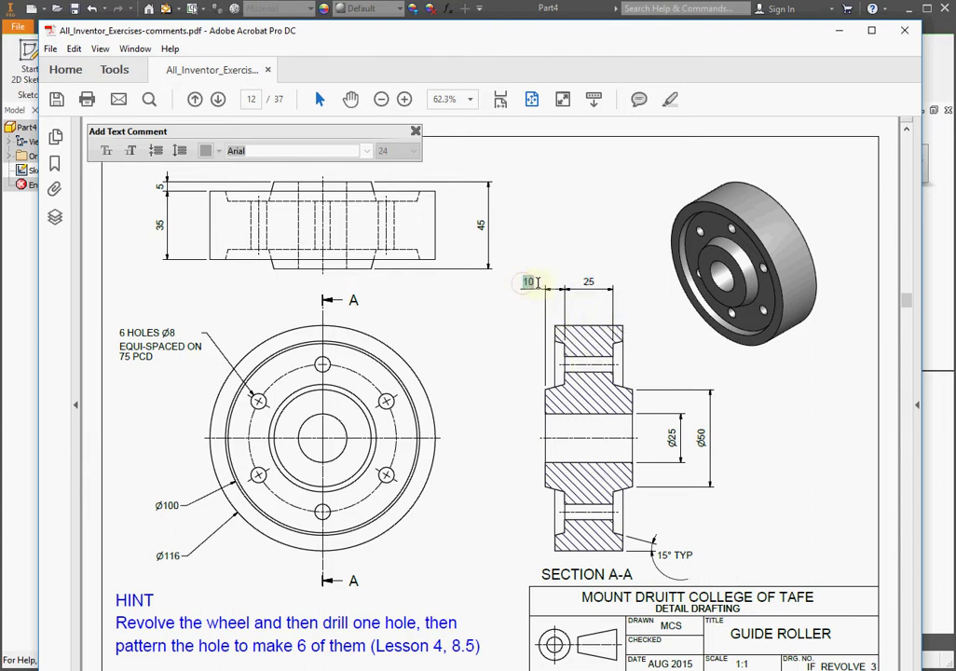
left_click(17, 550)
middle_click_drag(634, 168, 587, 245)
Draw a slanted line from the profile's upper corner and dimension its angle to 105°.
left_click(77, 58)
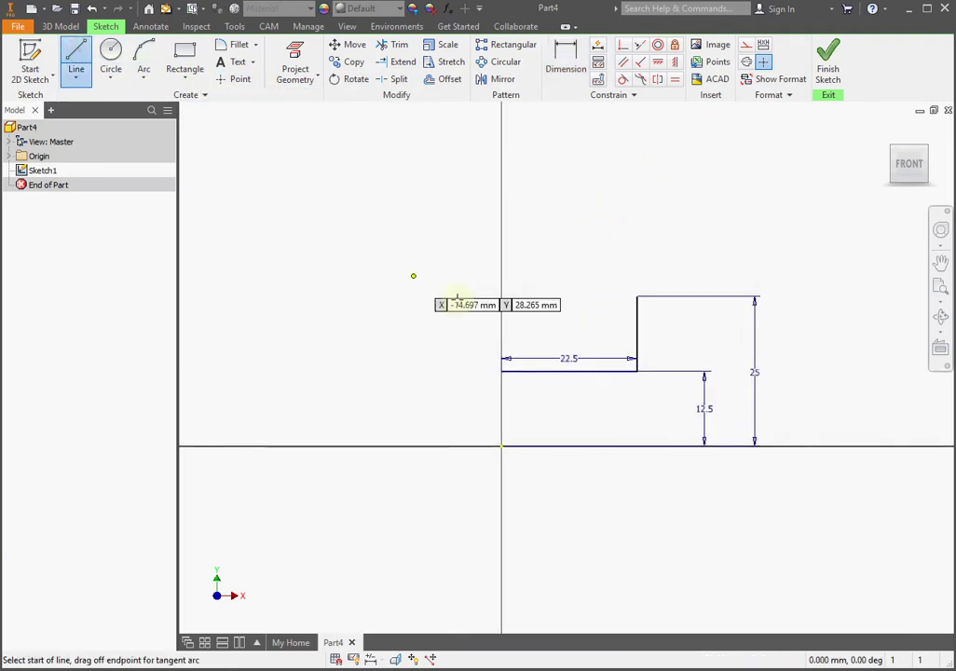
left_click(636, 296)
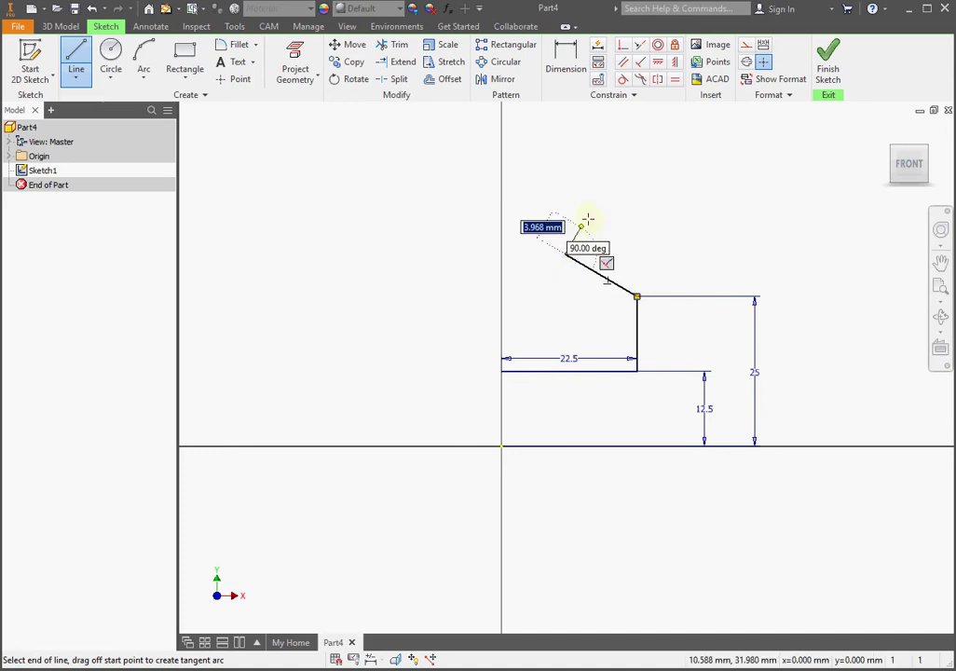
left_click(565, 61)
left_click(640, 322)
left_click(619, 287)
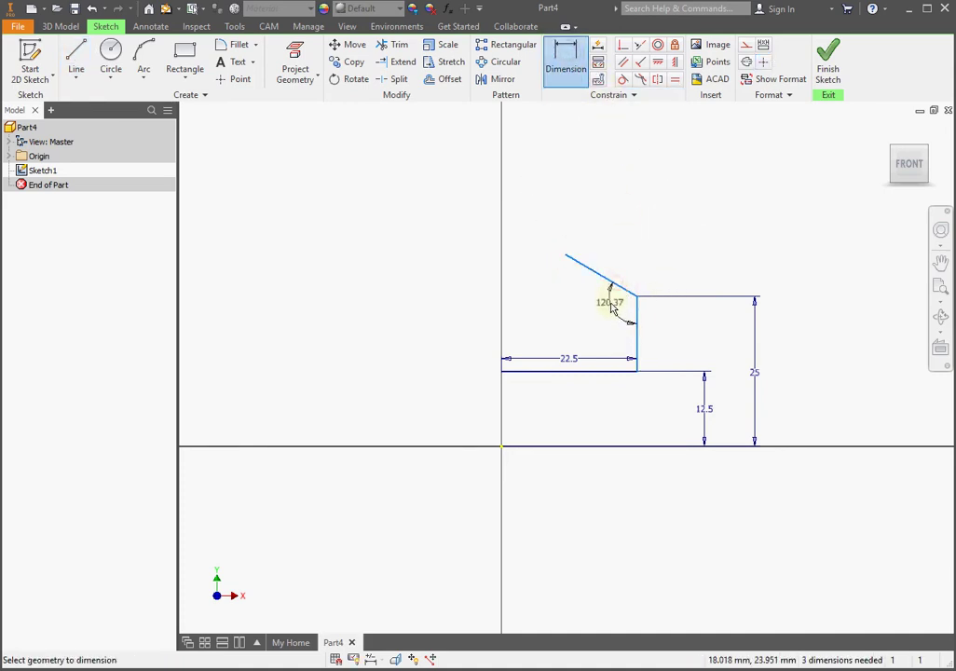
left_click(603, 317)
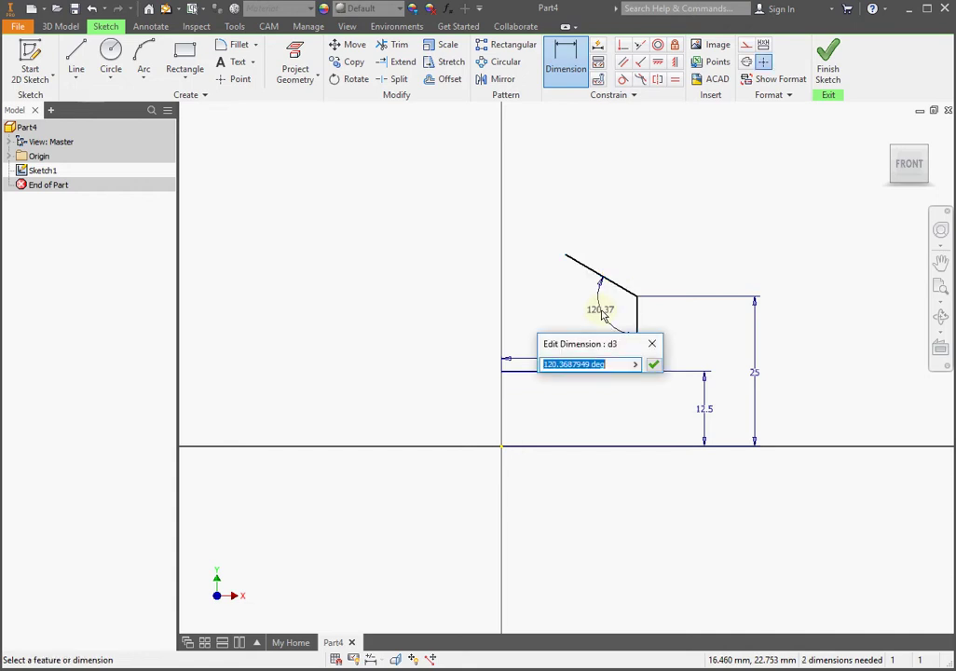
type("90+15")
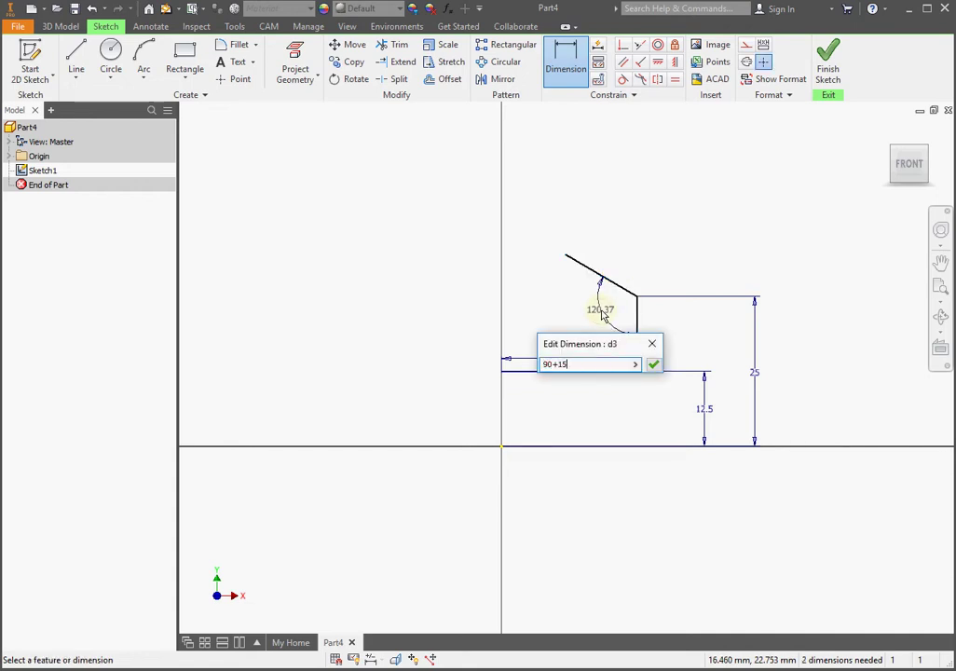
key("Return")
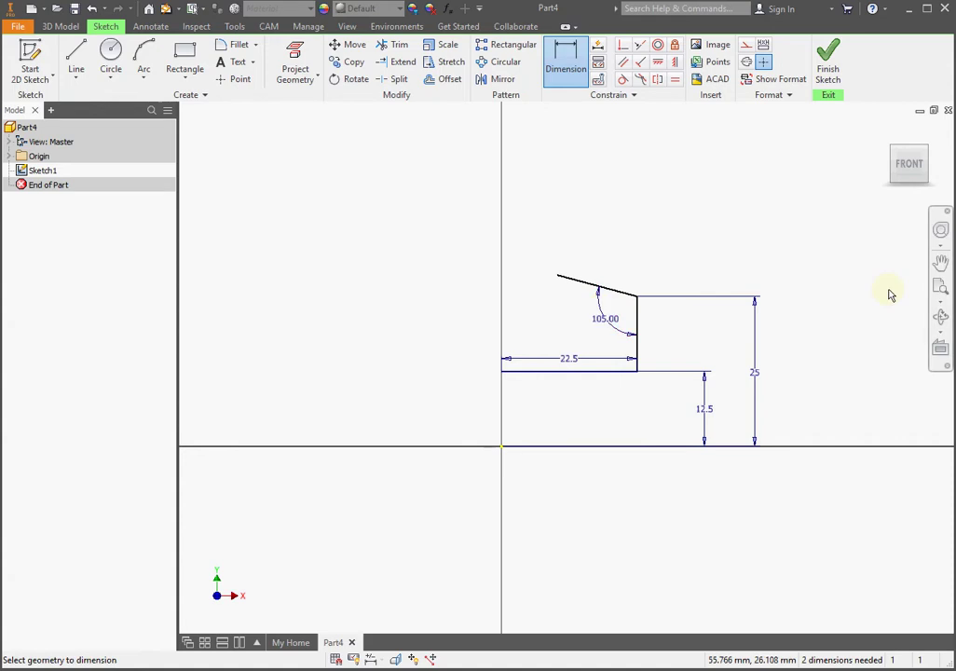
Dimension the slanted line's width as 10 mm.
left_click(595, 285)
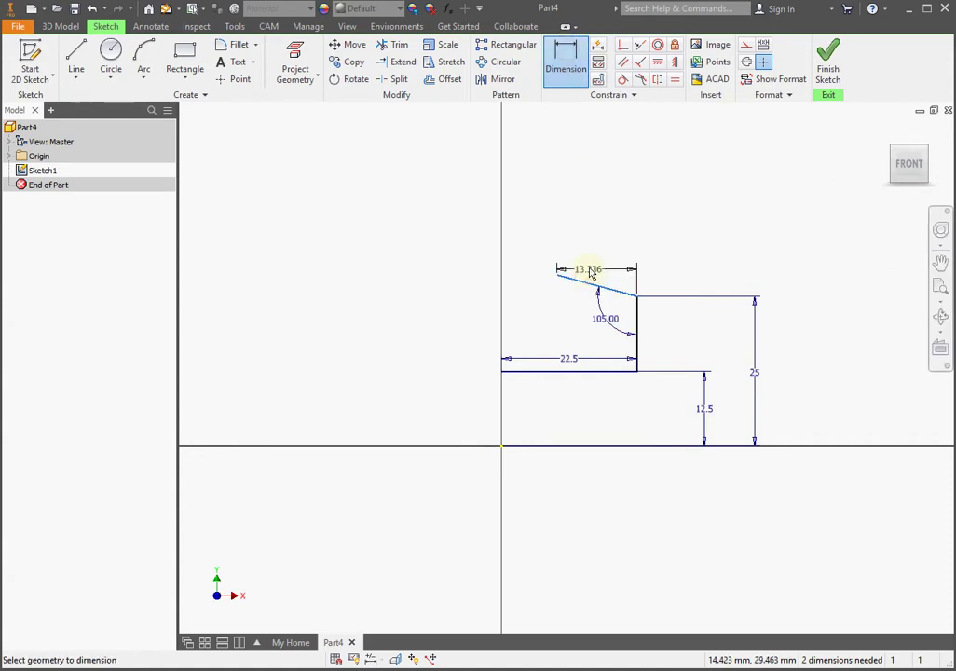
left_click(595, 252)
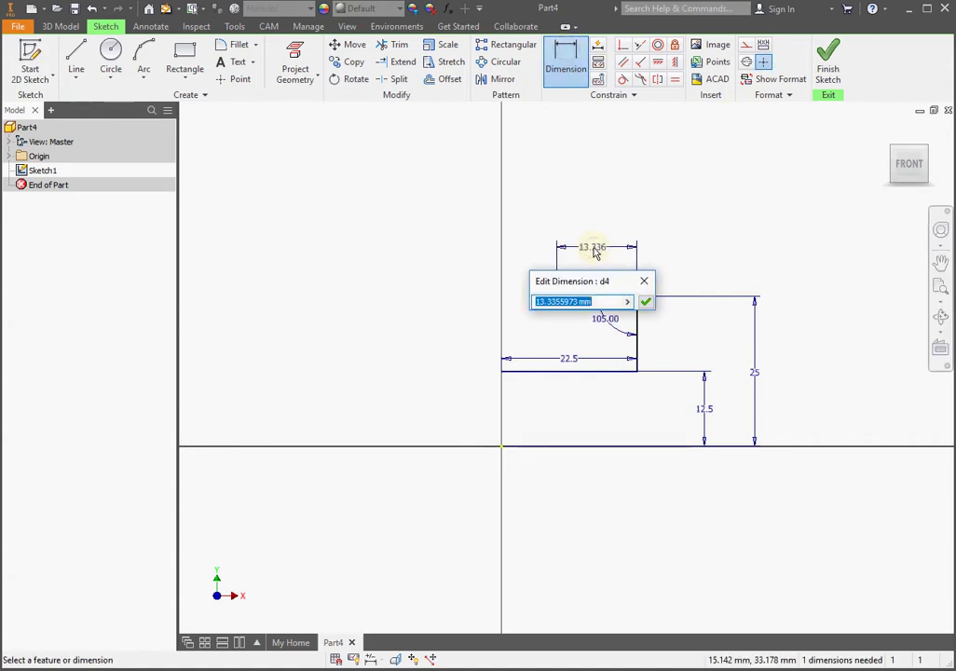
type("10")
key("Return")
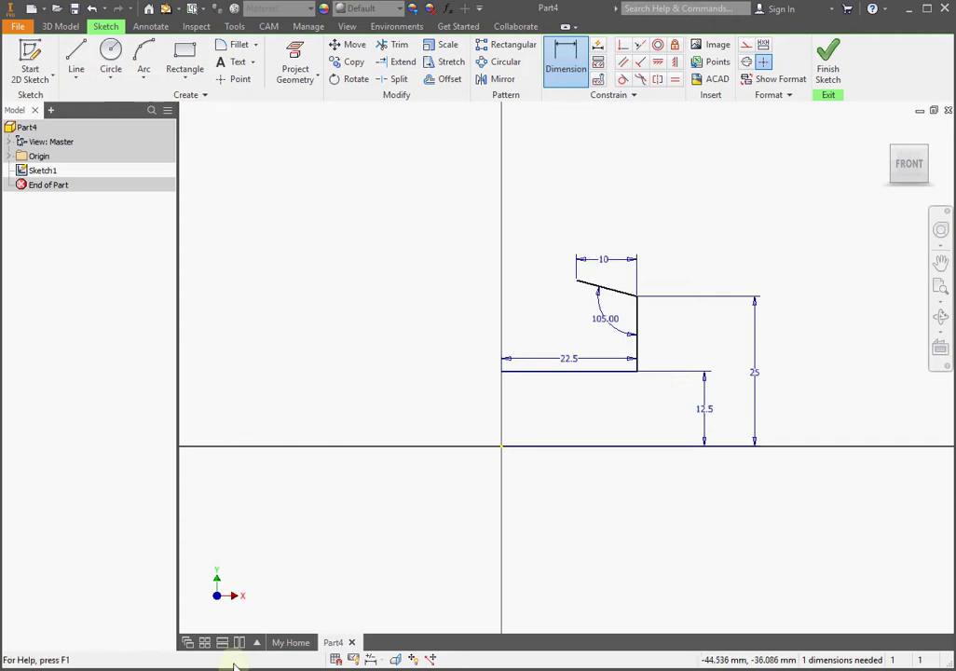
key("alt+Tab")
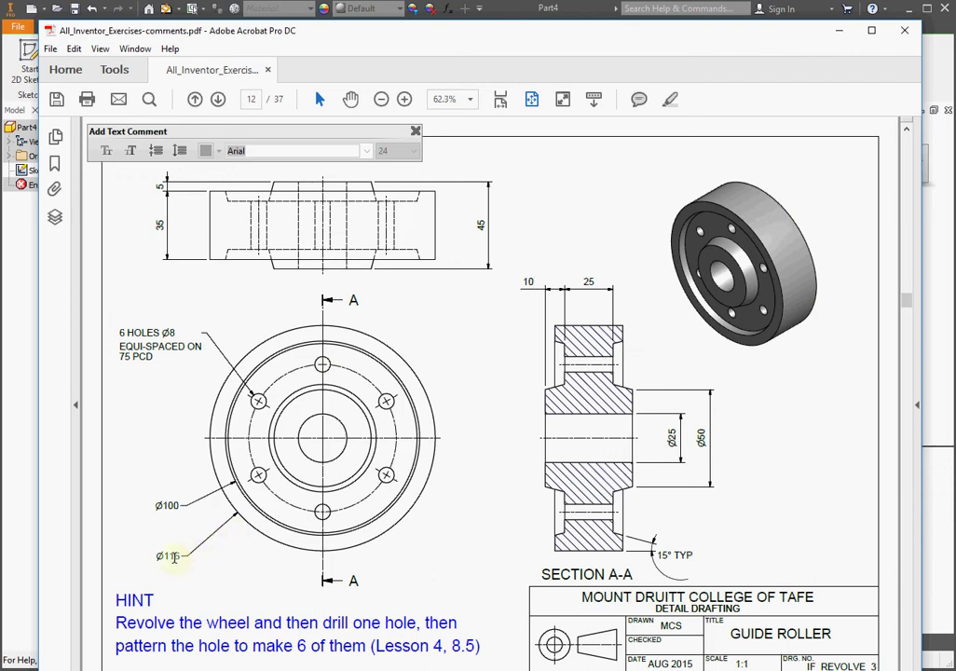
Look up the Ø116 and 35 dimensions on the guide roller drawing.
left_click_drag(158, 557, 181, 555)
double_click(160, 225)
Draw a horizontal top line starting on the vertical axis above the profile.
left_click(22, 396)
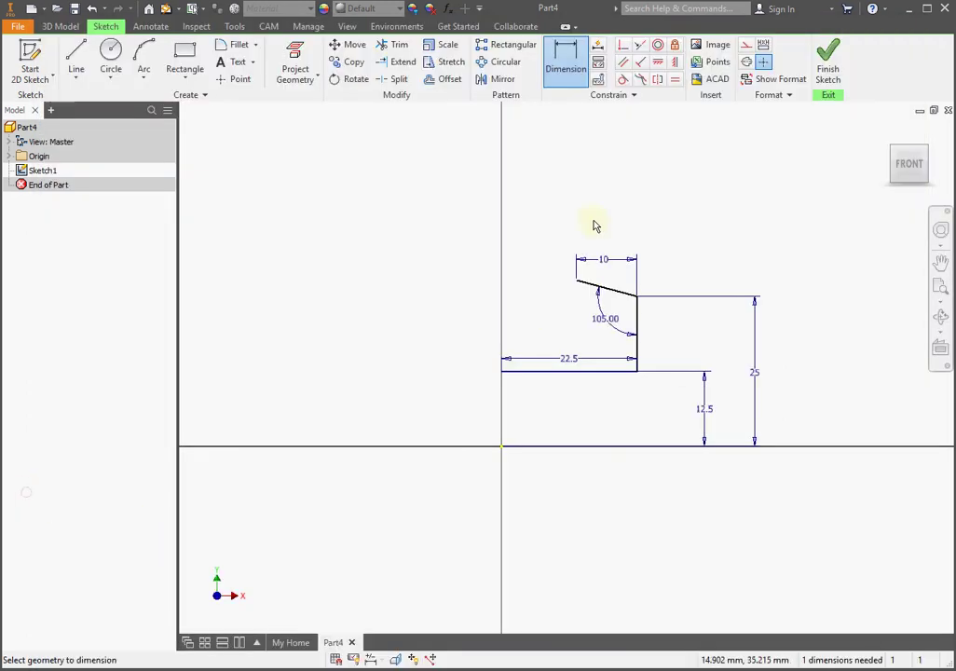
left_click(77, 58)
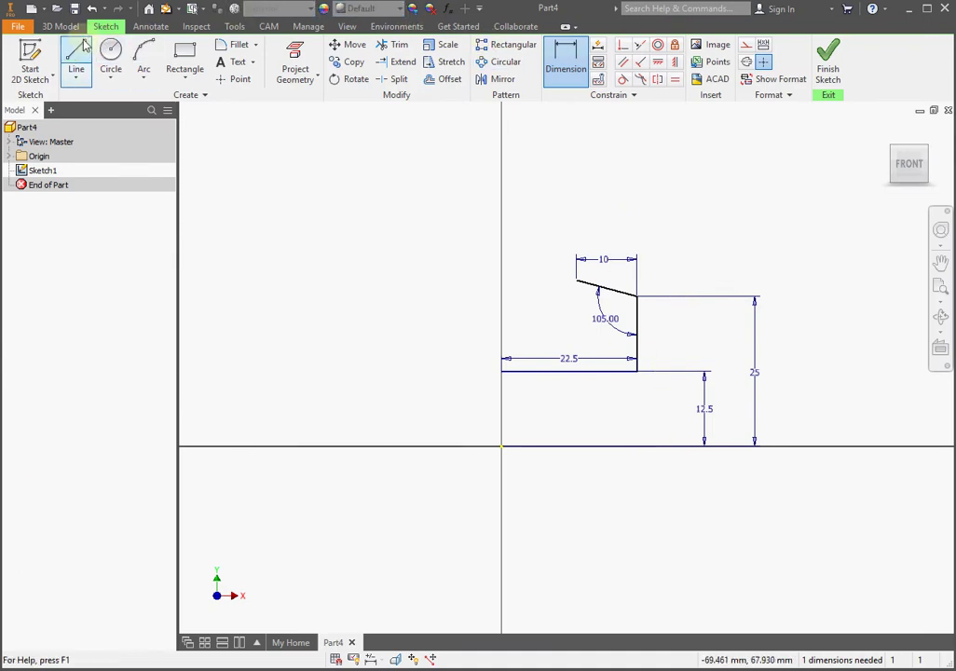
left_click(501, 123)
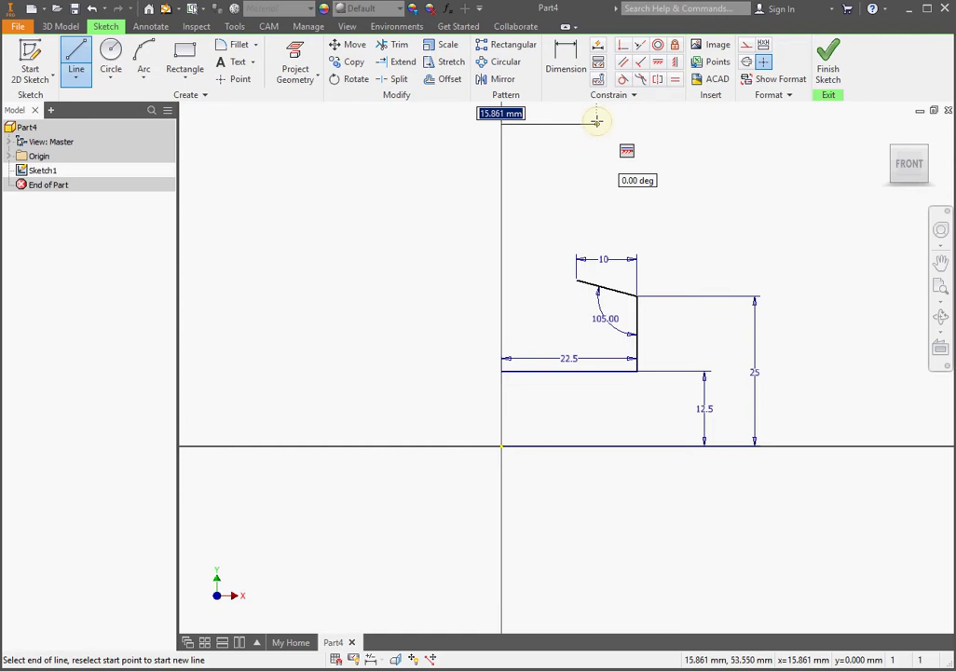
left_click(597, 121)
scroll(641, 229, "up", 2)
key("Escape")
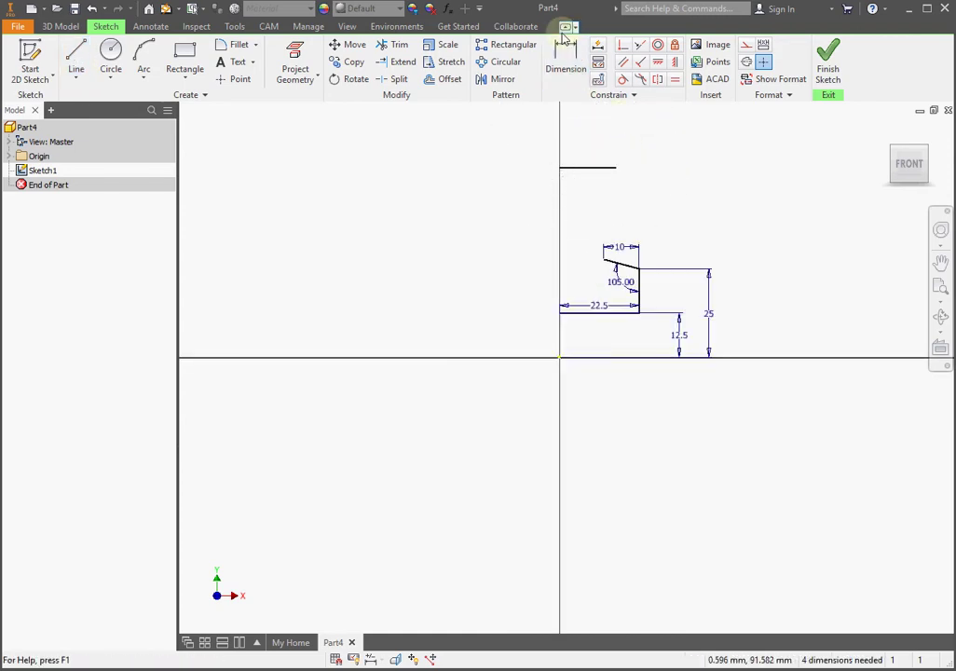
Dimension the top line 58 mm (116/2) above the horizontal axis.
left_click(566, 56)
left_click(573, 171)
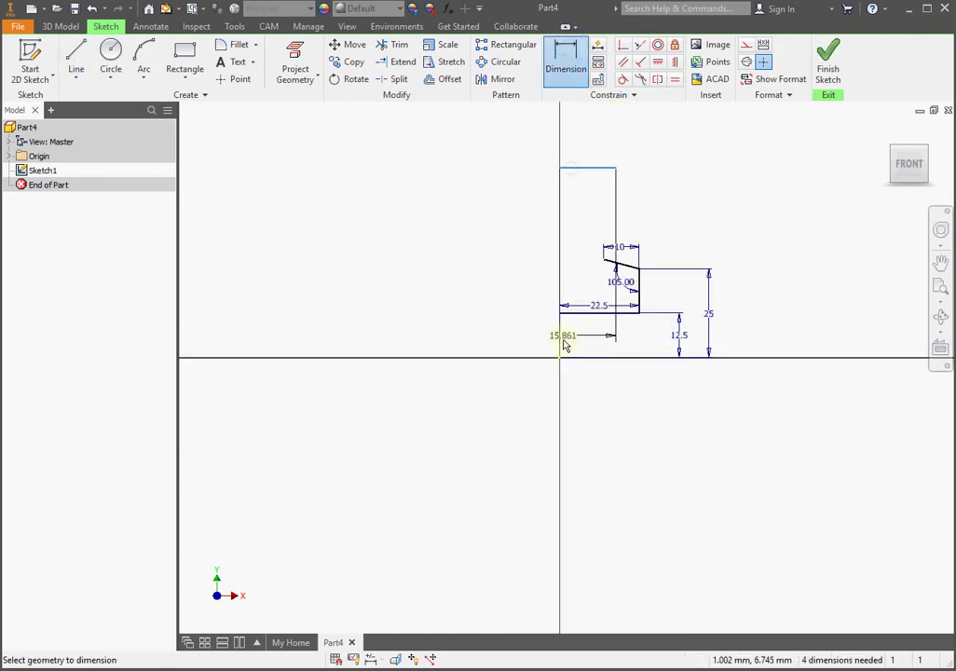
left_click(561, 360)
left_click(430, 286)
type("11")
type("2")
key("Return")
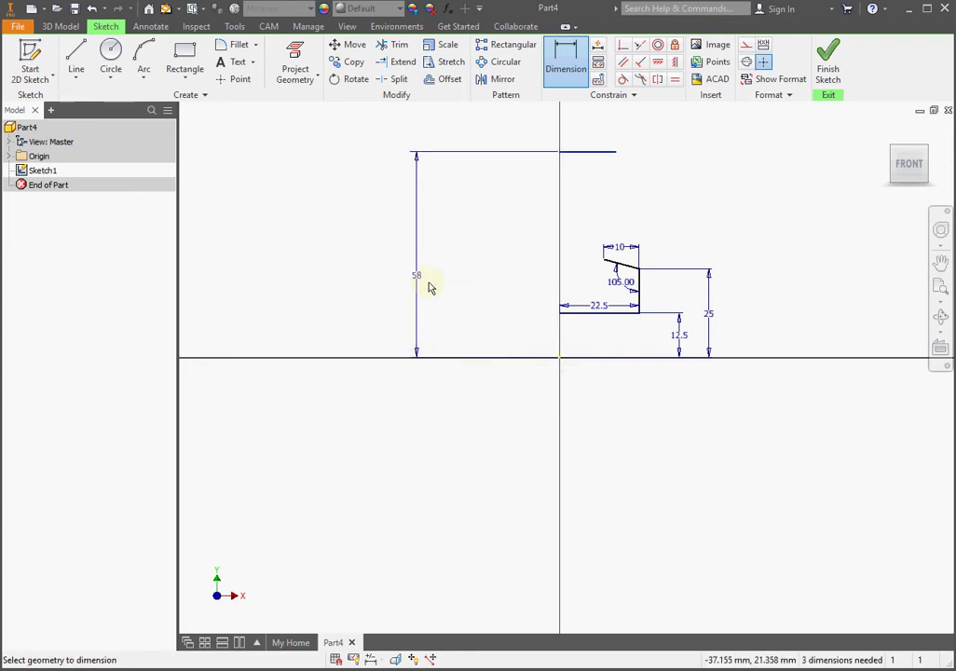
Set the top line's length to 17.5 mm (35/2).
left_click(604, 156)
left_click(589, 130)
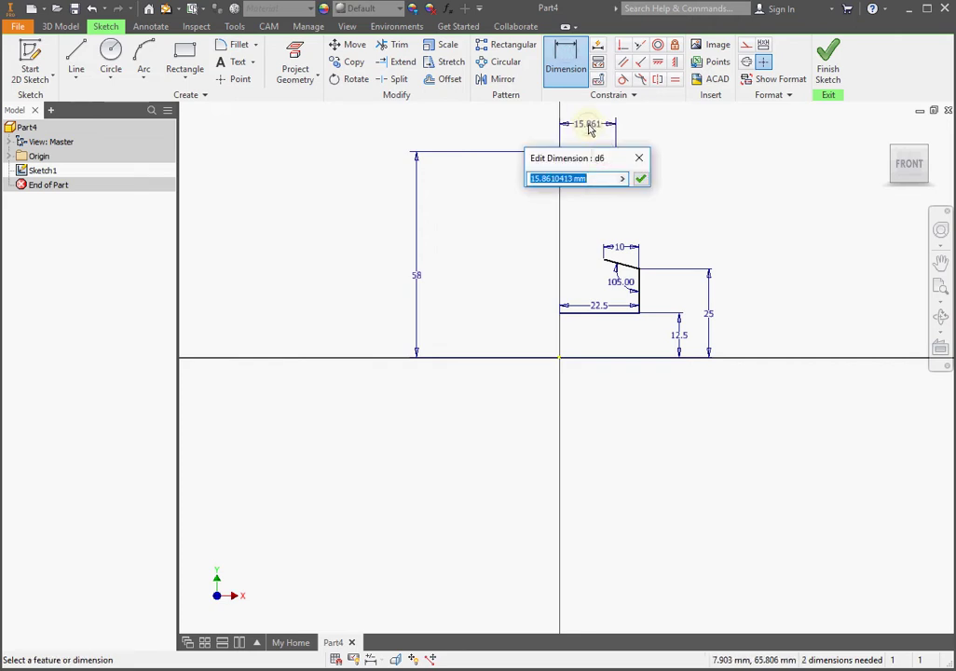
type("35/2")
key("Return")
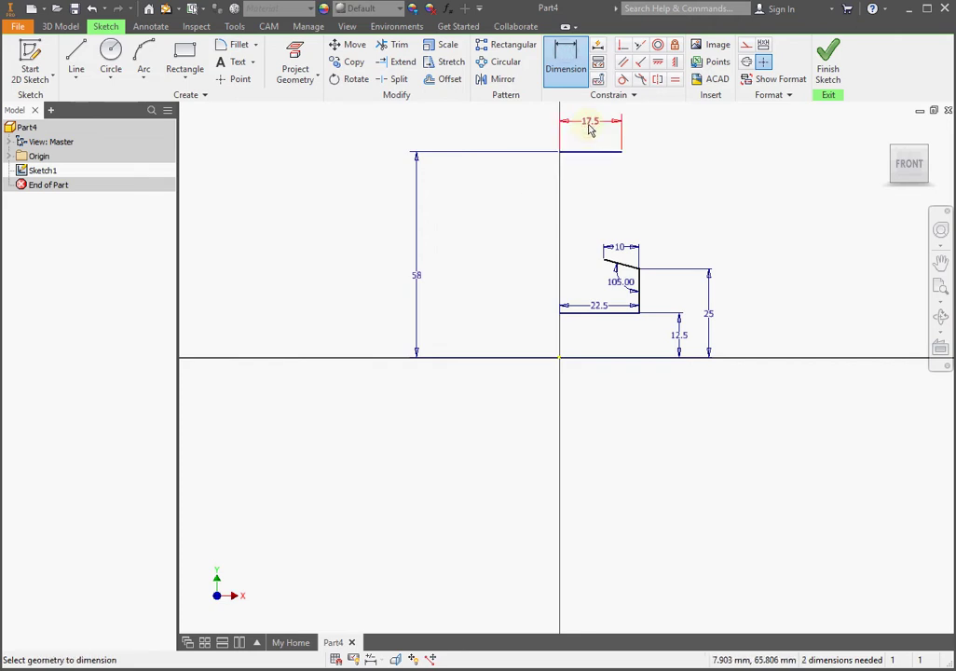
key("alt+Tab")
key("Escape")
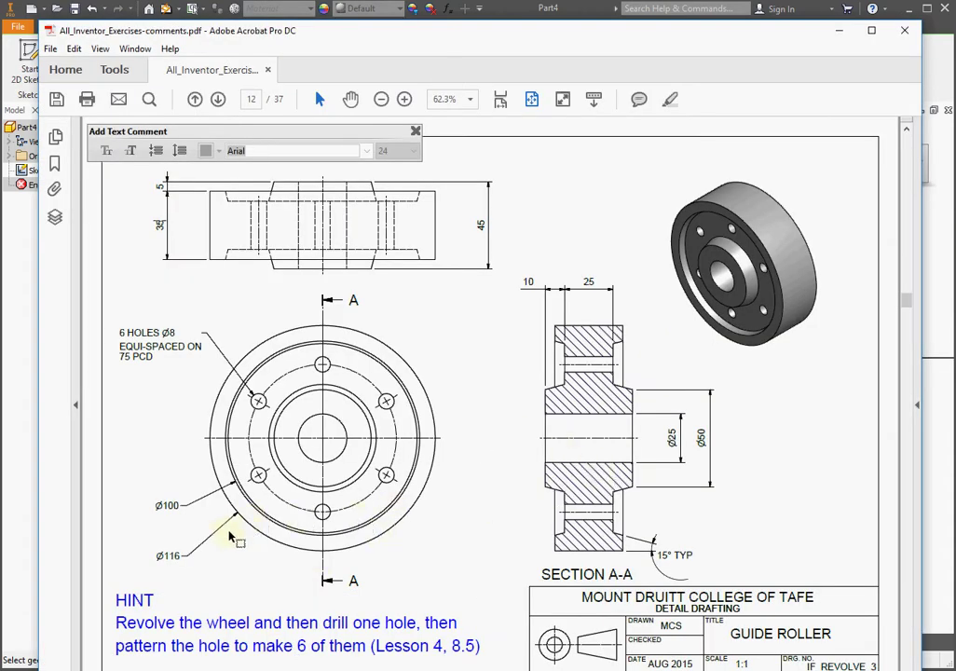
Select all text on the drawing page, then return to the Inventor sketch.
key("ctrl+a")
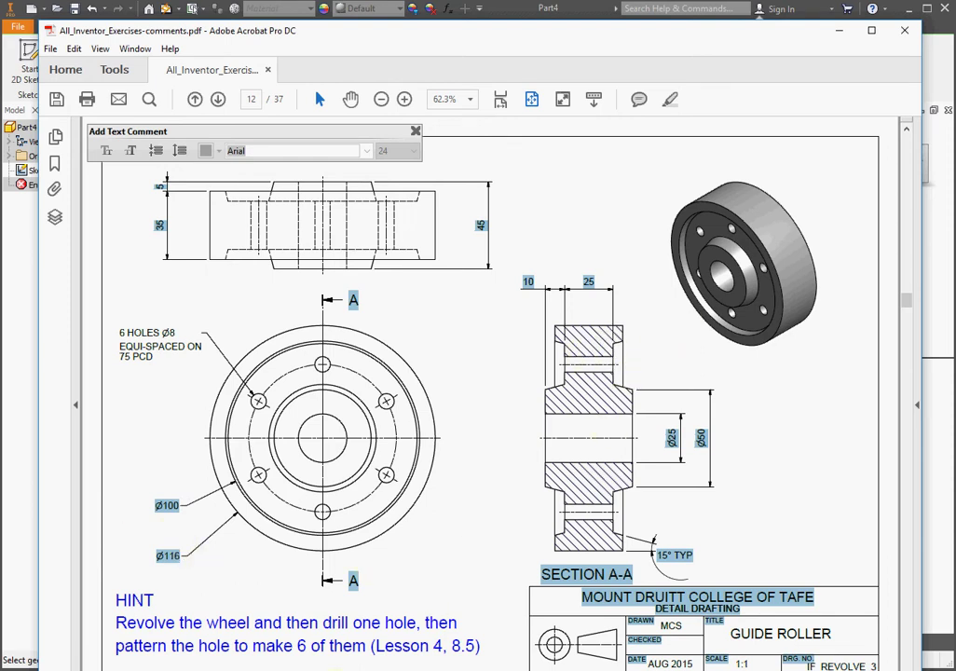
key("alt+Tab")
scroll(597, 133, "up", 2)
scroll(601, 145, "down", 3)
Draw a short vertical drop from the top line's end and set the inner step height to 50 (100/2).
scroll(601, 144, "down", 2)
left_click(77, 58)
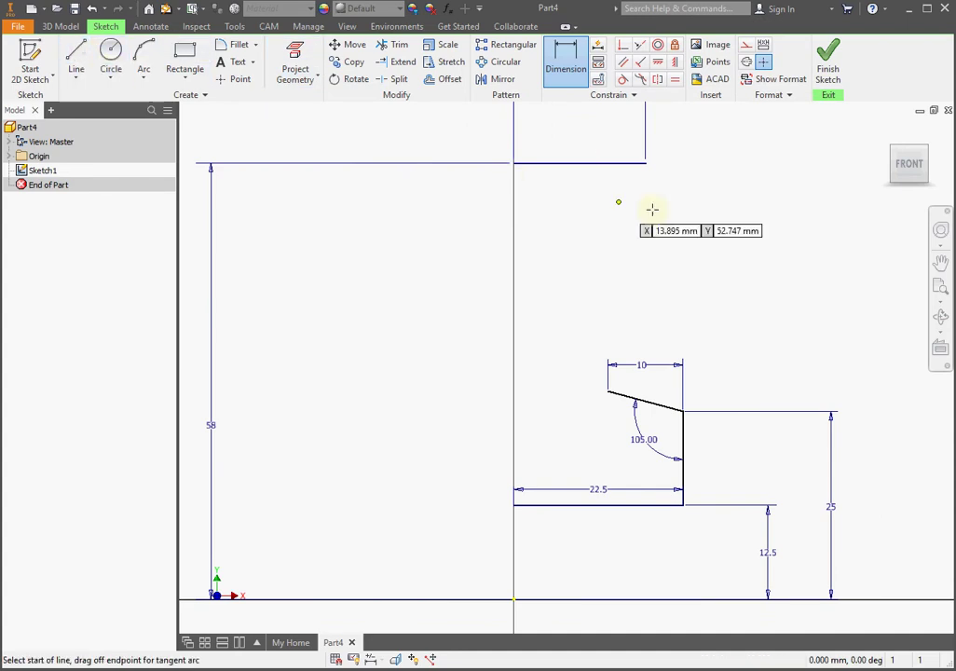
left_click(643, 165)
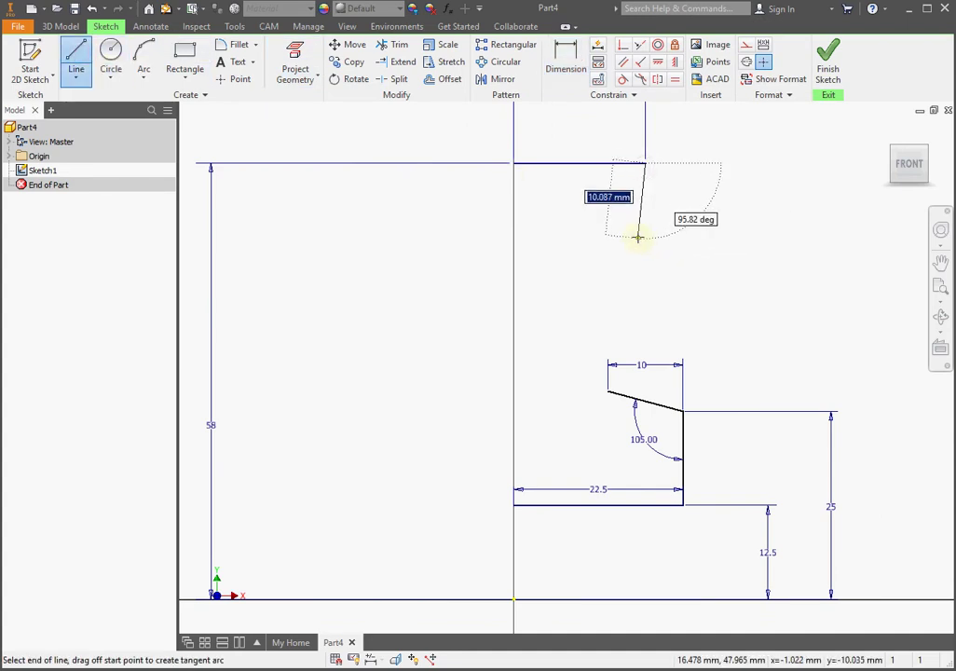
left_click(645, 235)
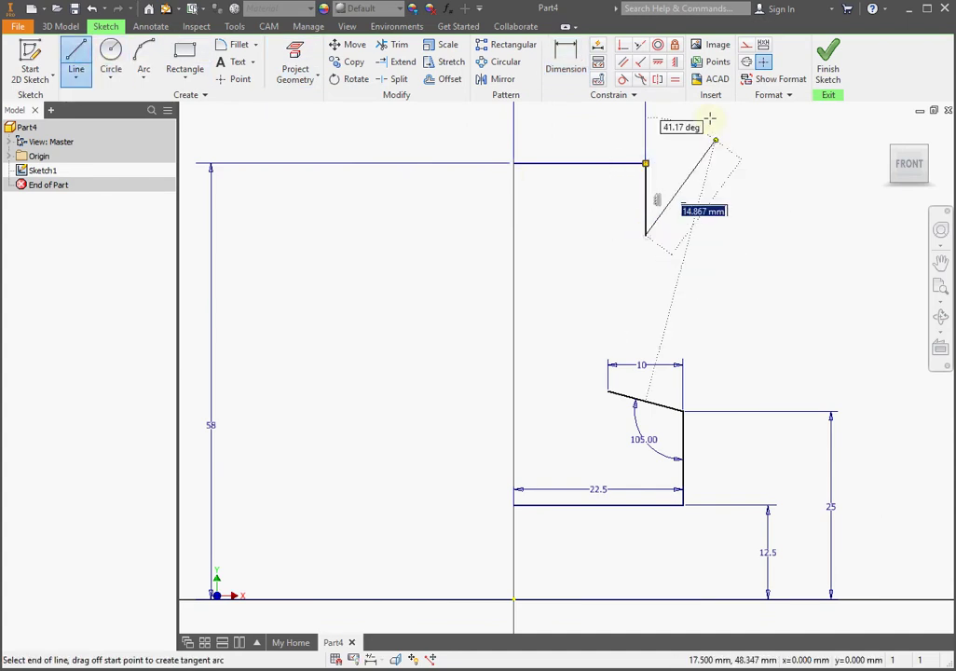
left_click(570, 58)
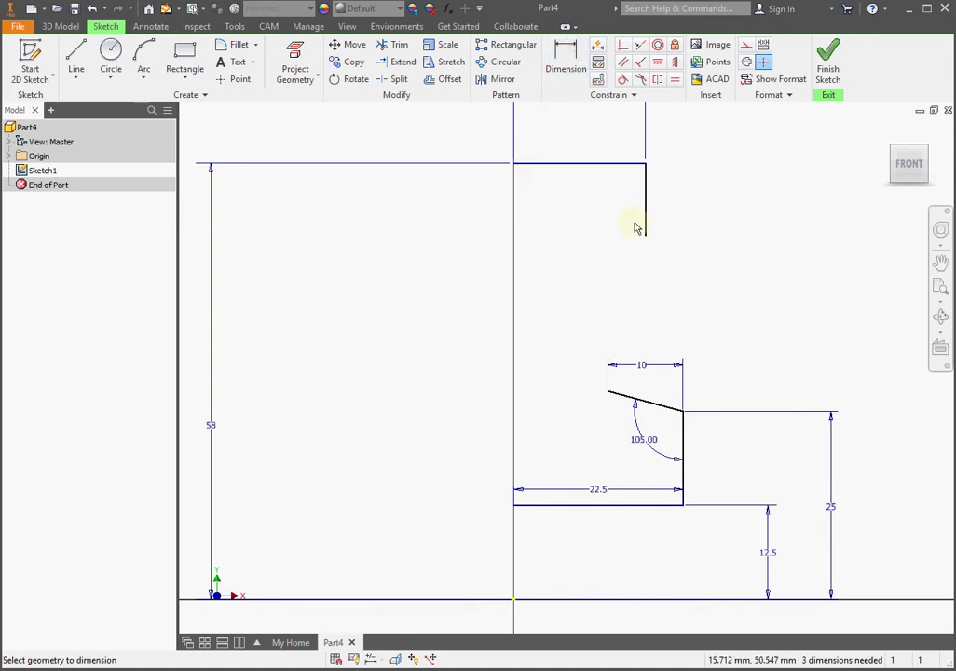
left_click(515, 599)
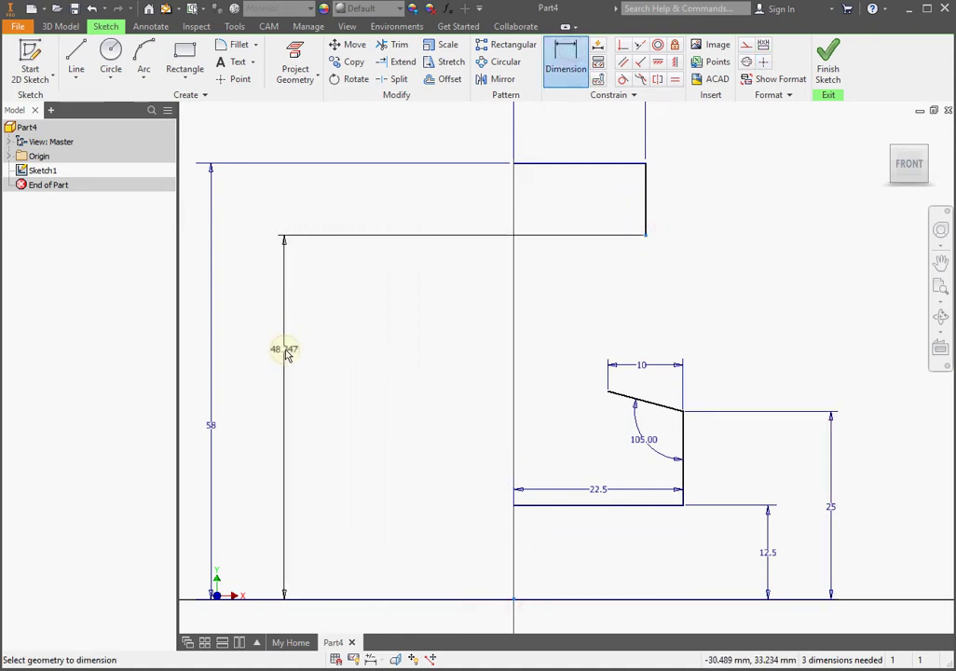
left_click(286, 351)
type("100/")
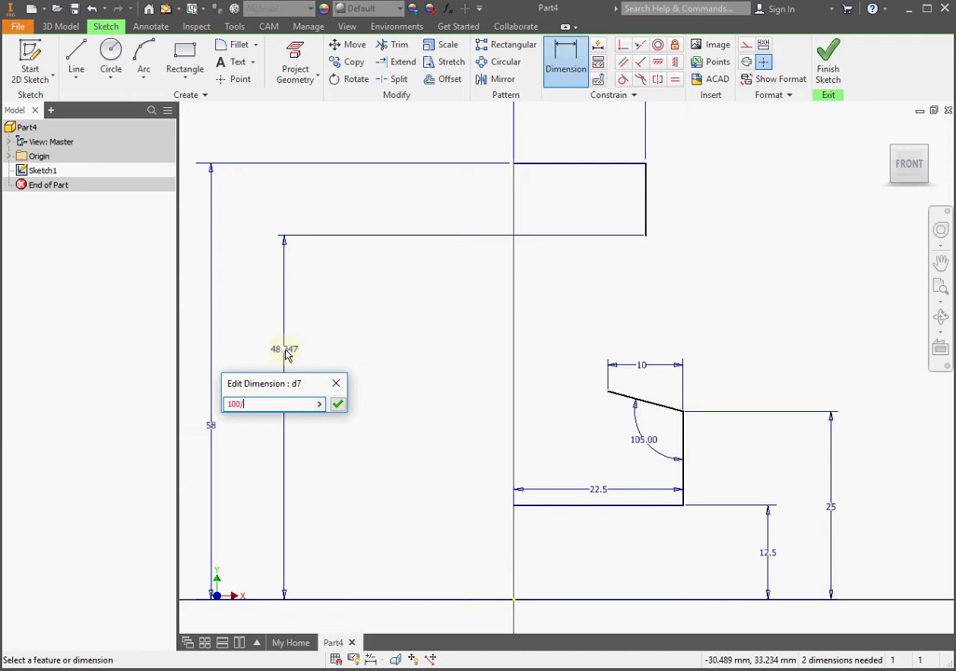
type("2")
key("Return")
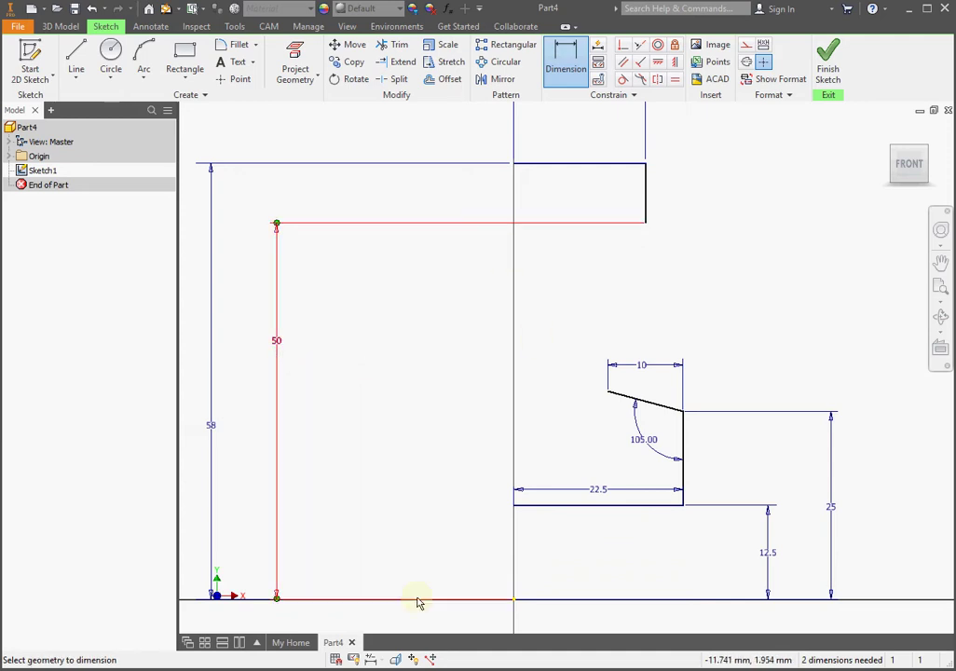
Draw a sloping line from the upper step corner and fix its angle at 105° (90+15).
left_click(77, 61)
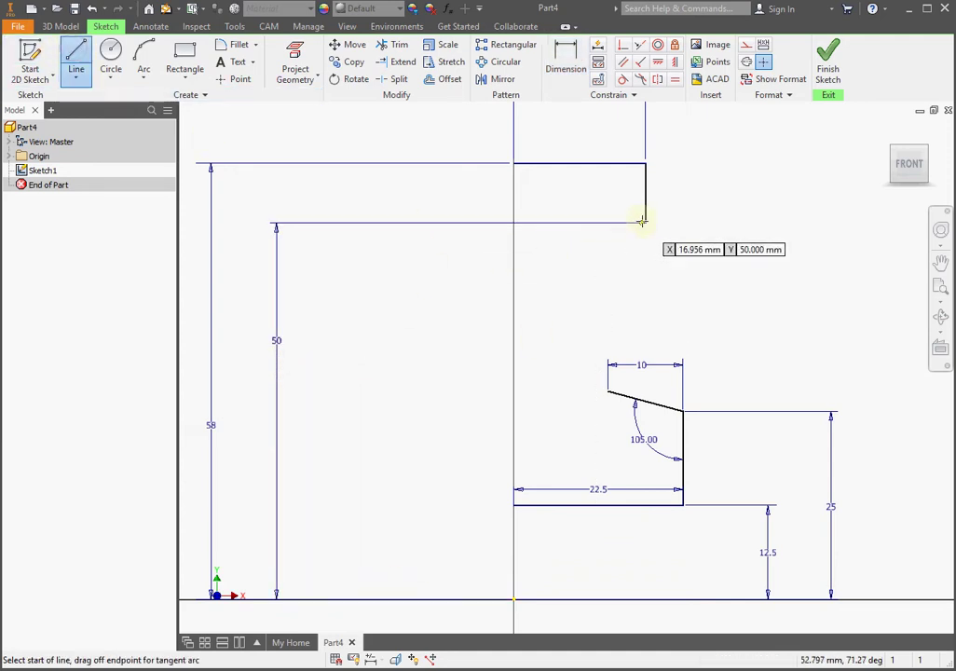
left_click(645, 222)
left_click(548, 262)
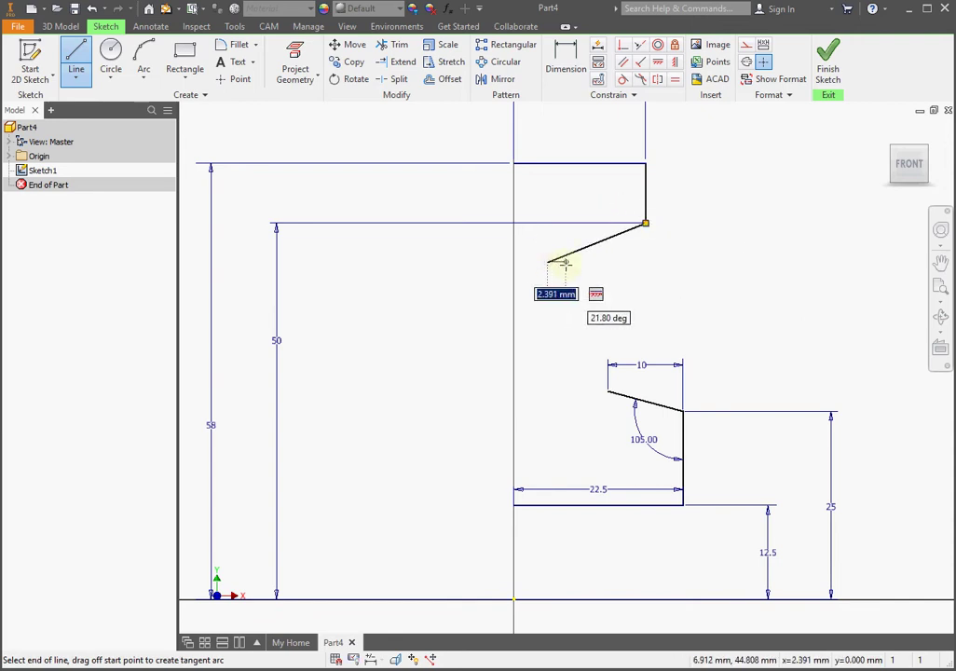
left_click(569, 67)
left_click(647, 196)
left_click(602, 240)
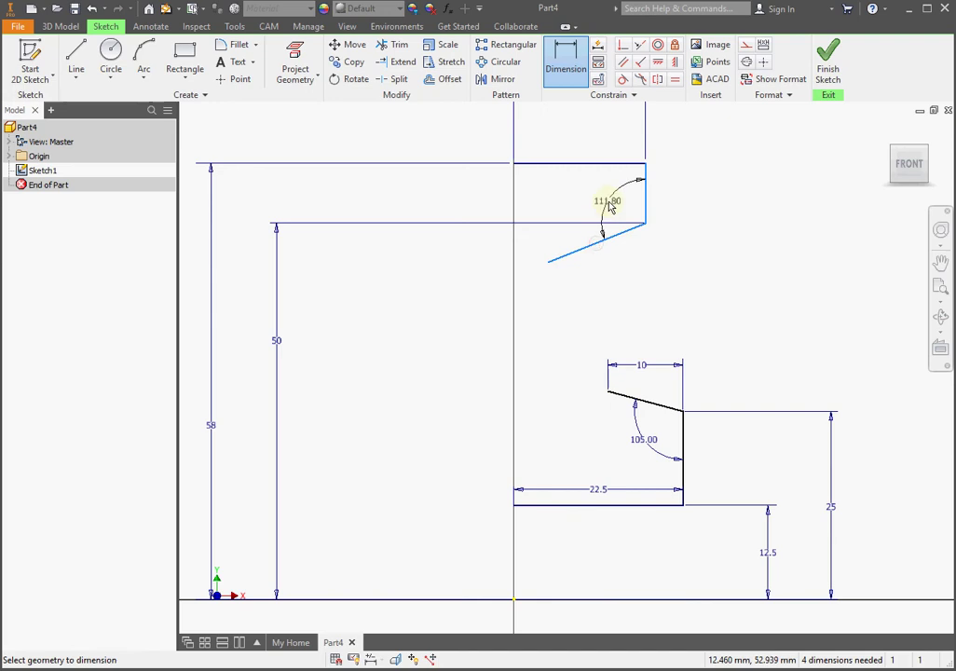
left_click(610, 207)
type("90+15")
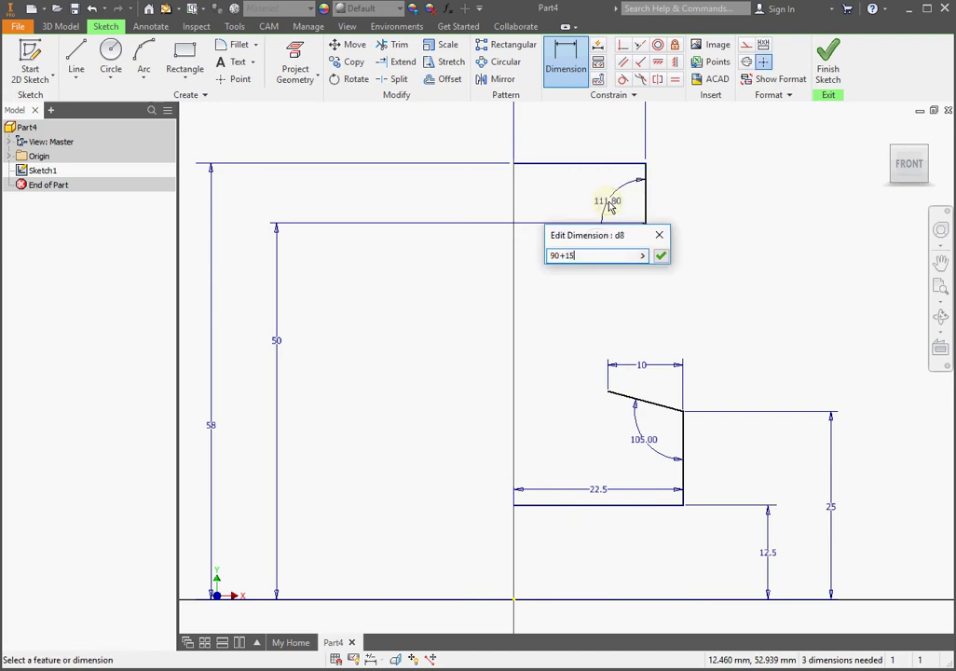
key("Return")
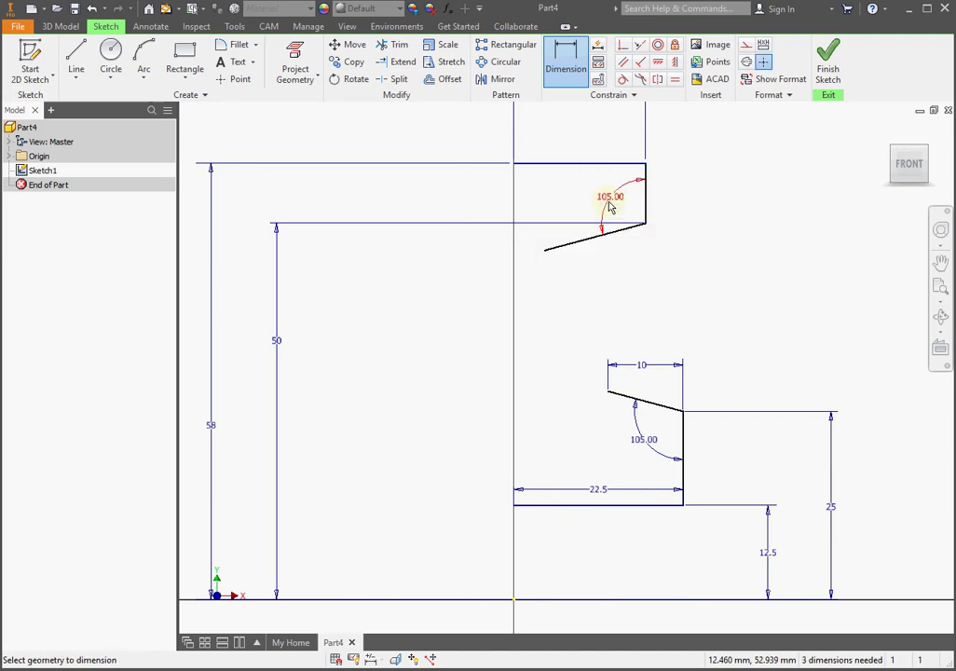
left_click(75, 60)
Draw a vertical line from the lower step's inner corner up to the sloping line, trimming its overshoot.
left_click(608, 391)
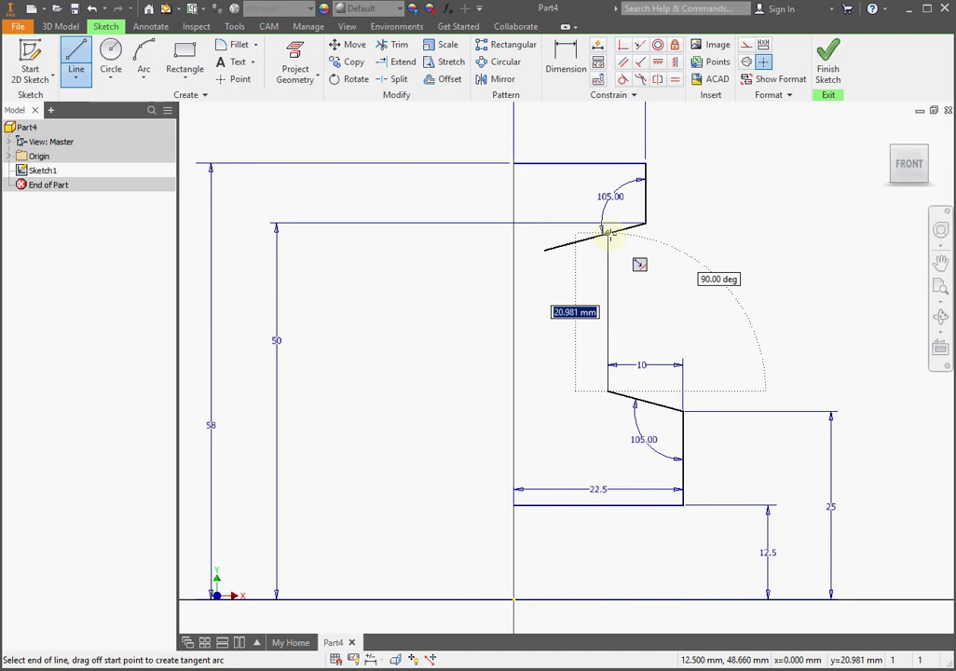
left_click(607, 232)
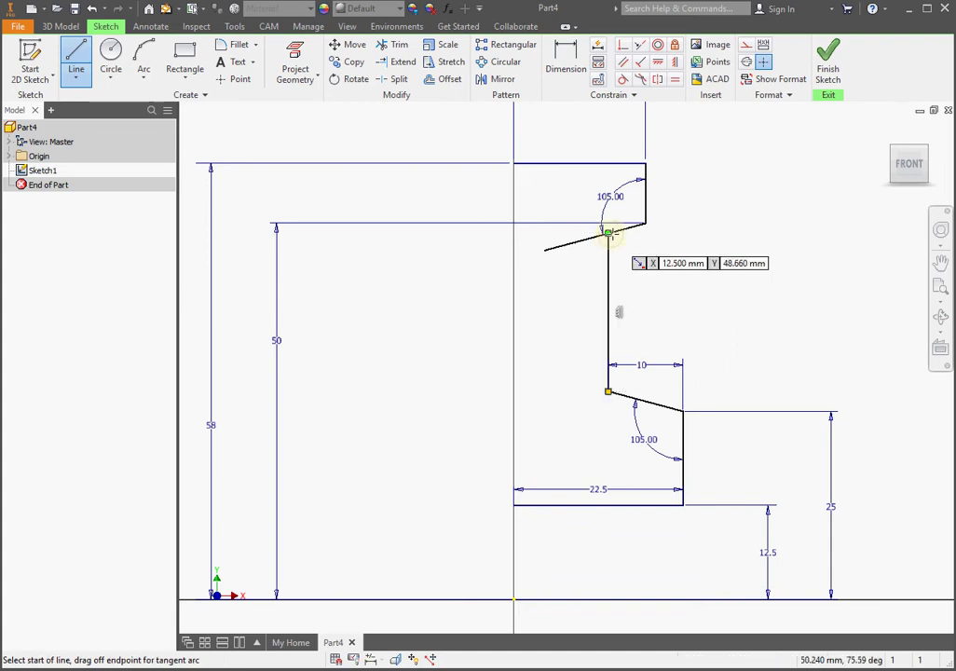
left_click(392, 44)
left_click(567, 243)
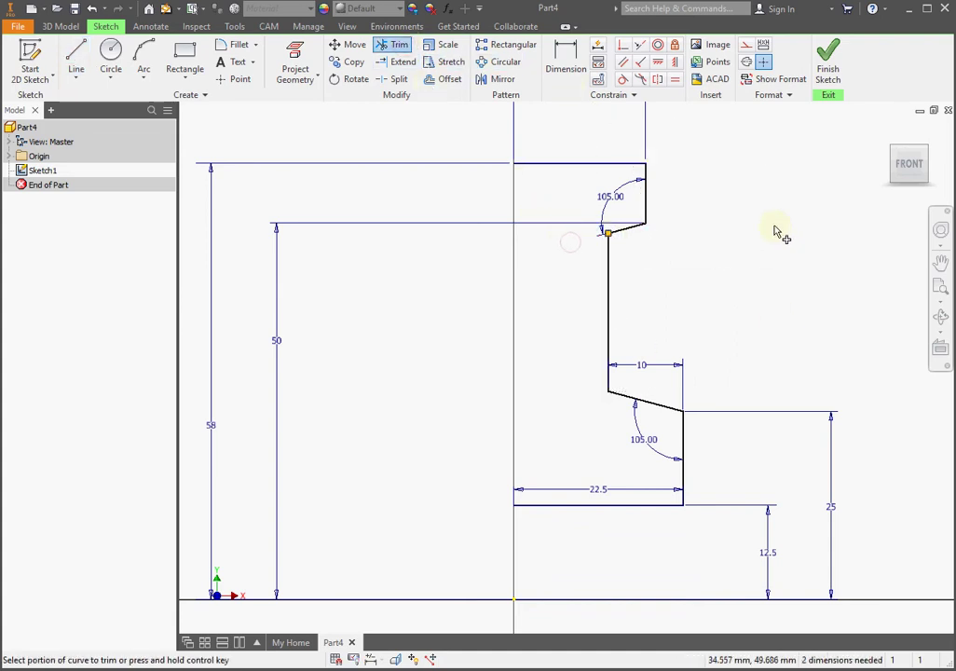
Try a vertical constraint on the new line (already exists), then begin the left edge at top-left.
left_click(675, 61)
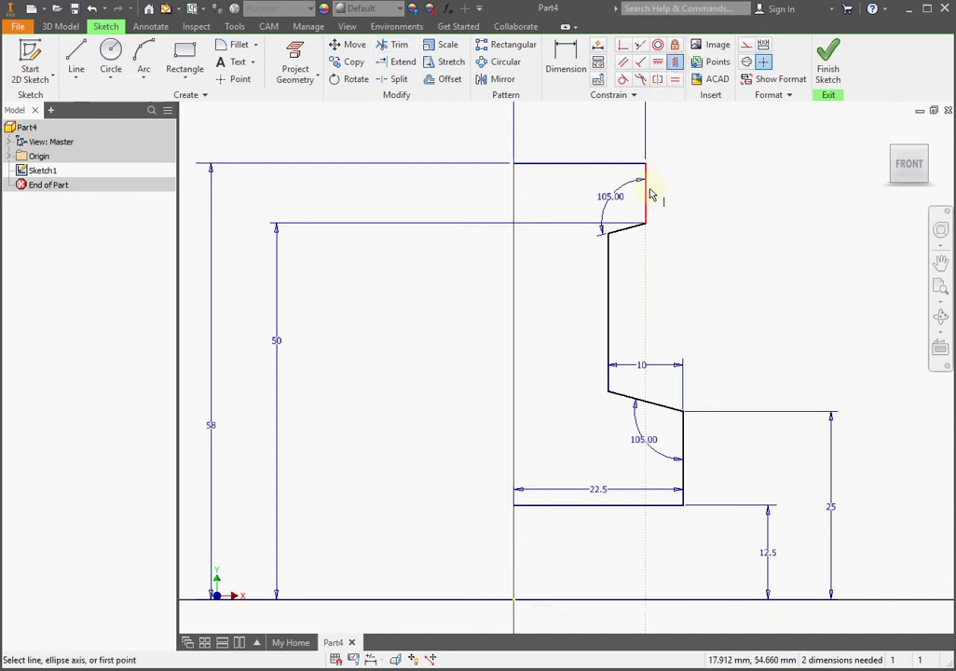
left_click(646, 196)
left_click(330, 137)
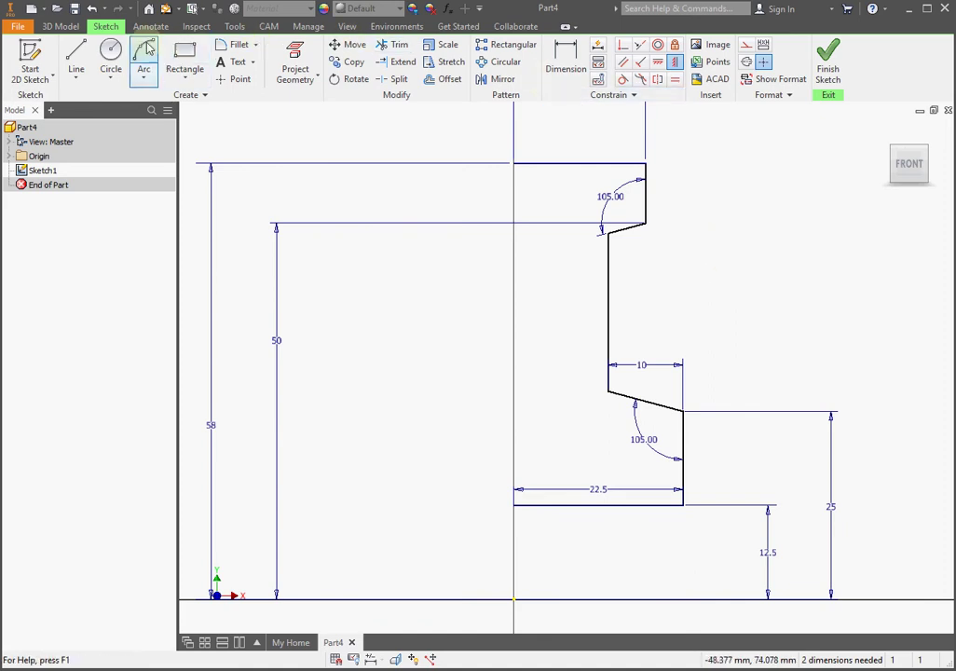
left_click(77, 58)
left_click(513, 163)
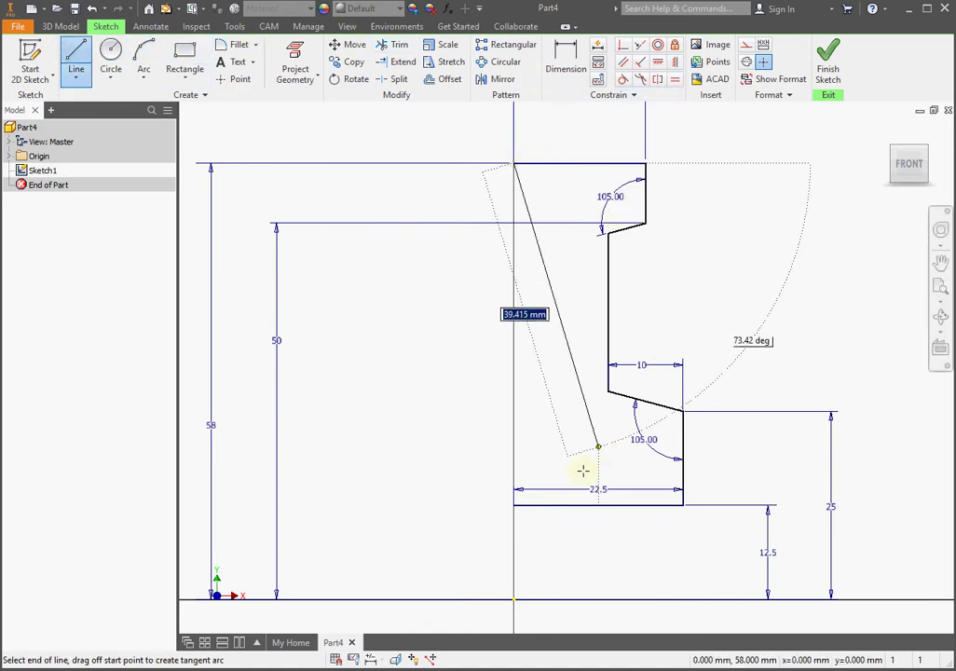
Close the profile with the left edge down to the bottom-left corner.
left_click(514, 504)
scroll(753, 186, "down", 3)
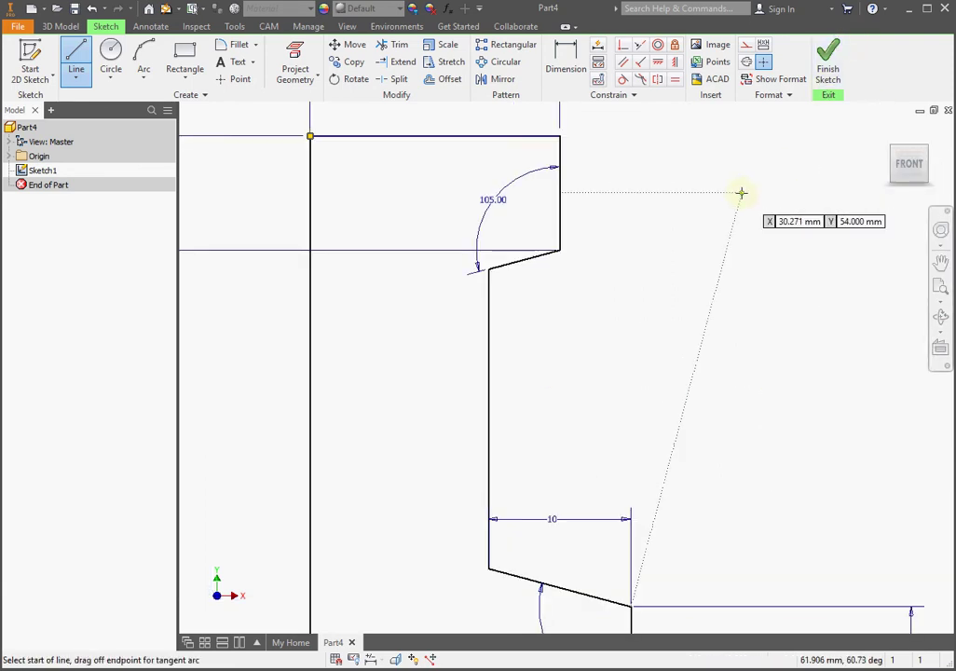
scroll(753, 186, "up", 5)
Draw the axis line along the base from the sketch origin and finish the sketch.
left_click(78, 58)
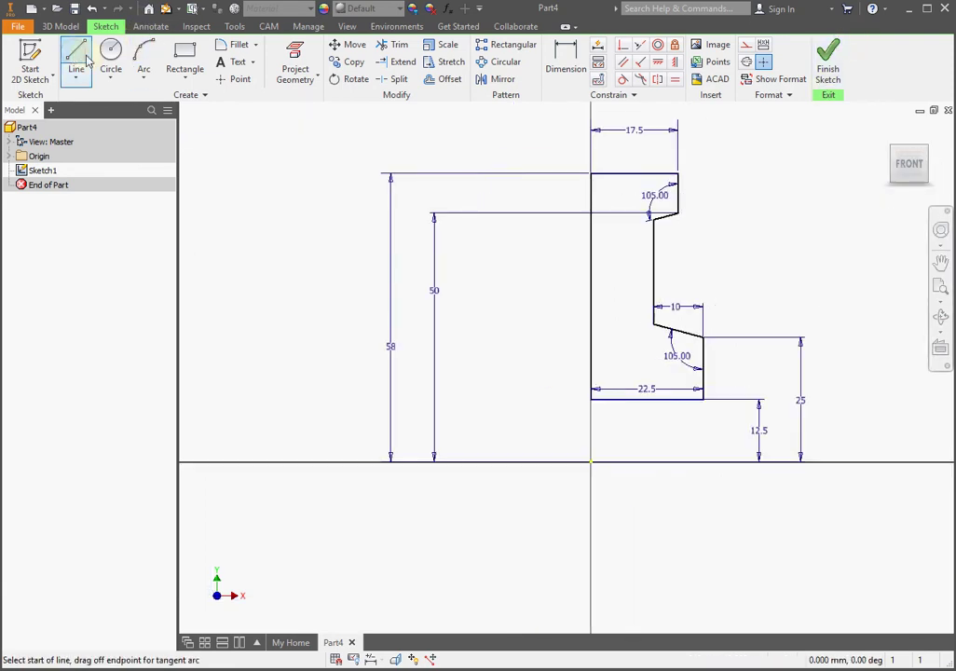
left_click(591, 463)
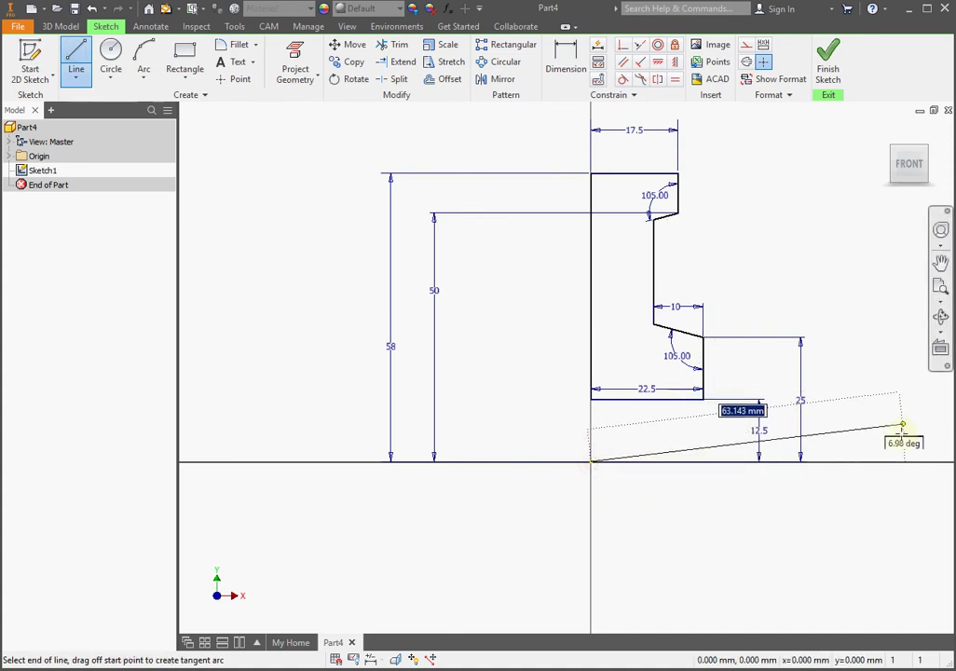
left_click(901, 460)
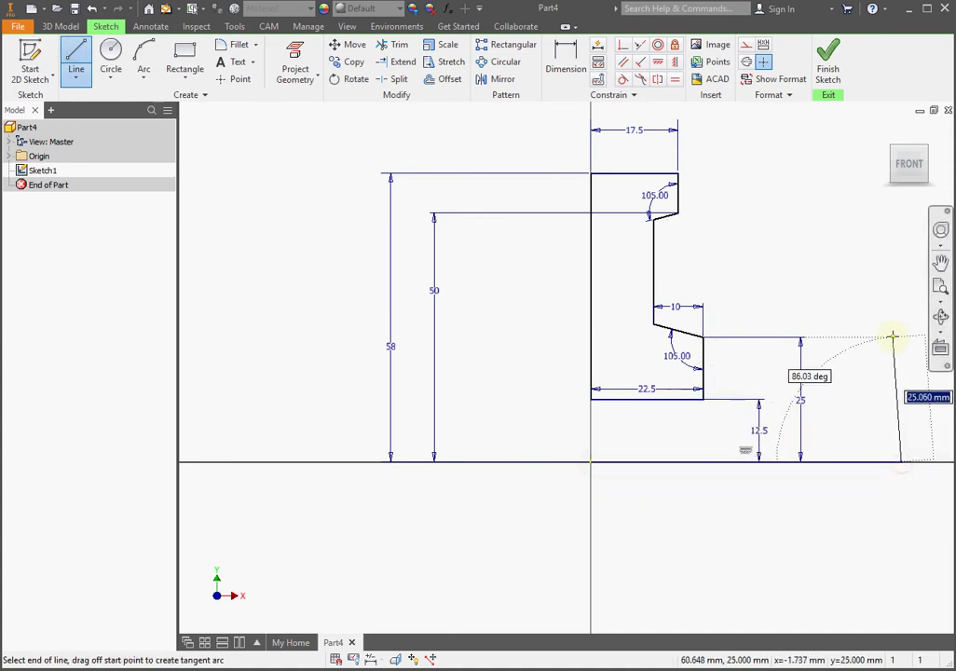
key("Escape")
left_click(827, 63)
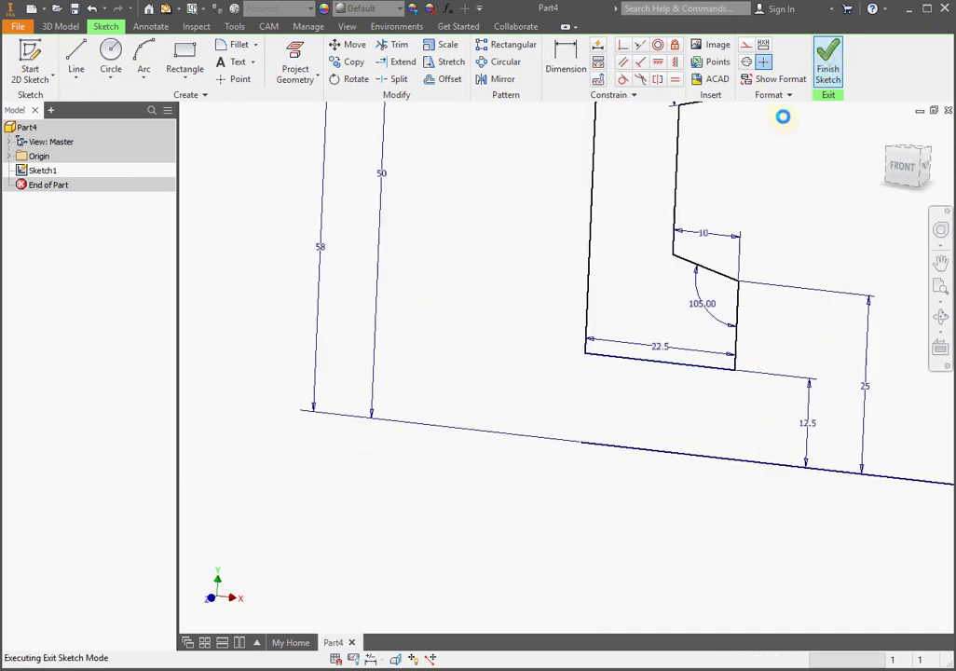
Revolve the closed profile with Full extents around the base line into a solid wheel.
scroll(688, 561, "down", 3)
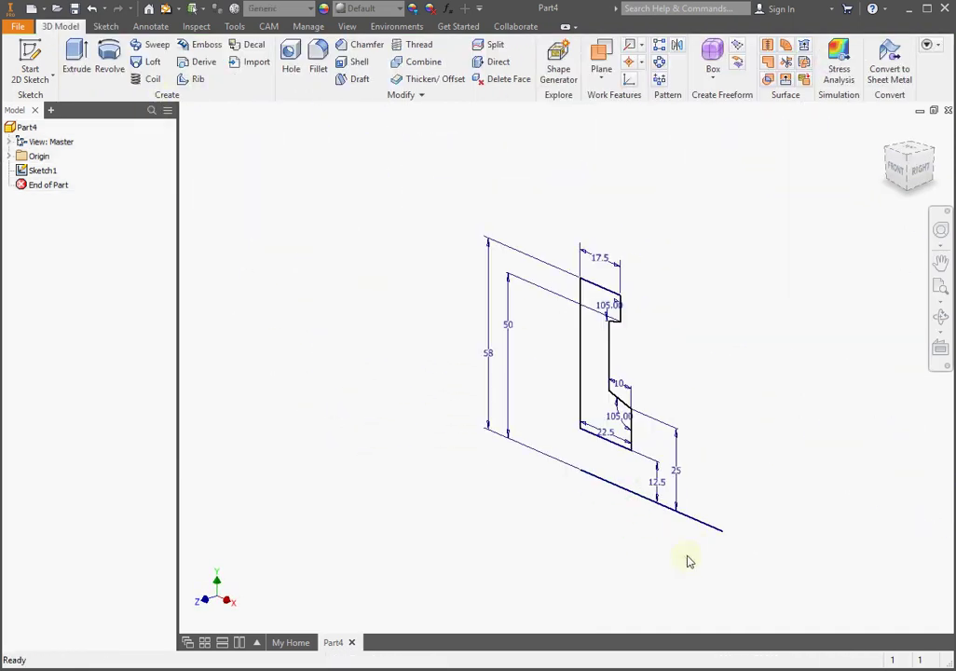
left_click(109, 58)
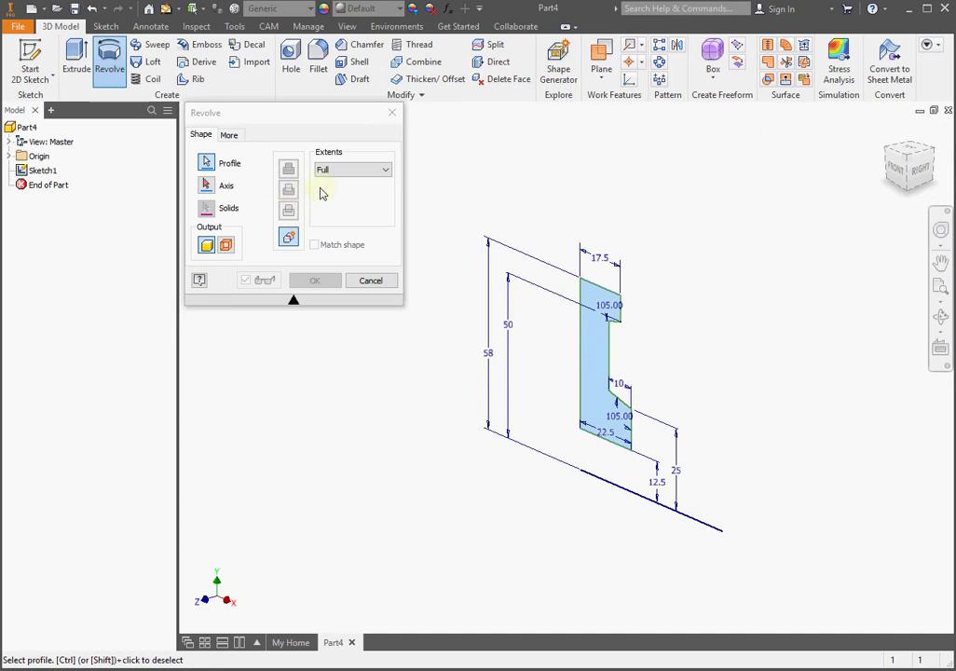
left_click(226, 186)
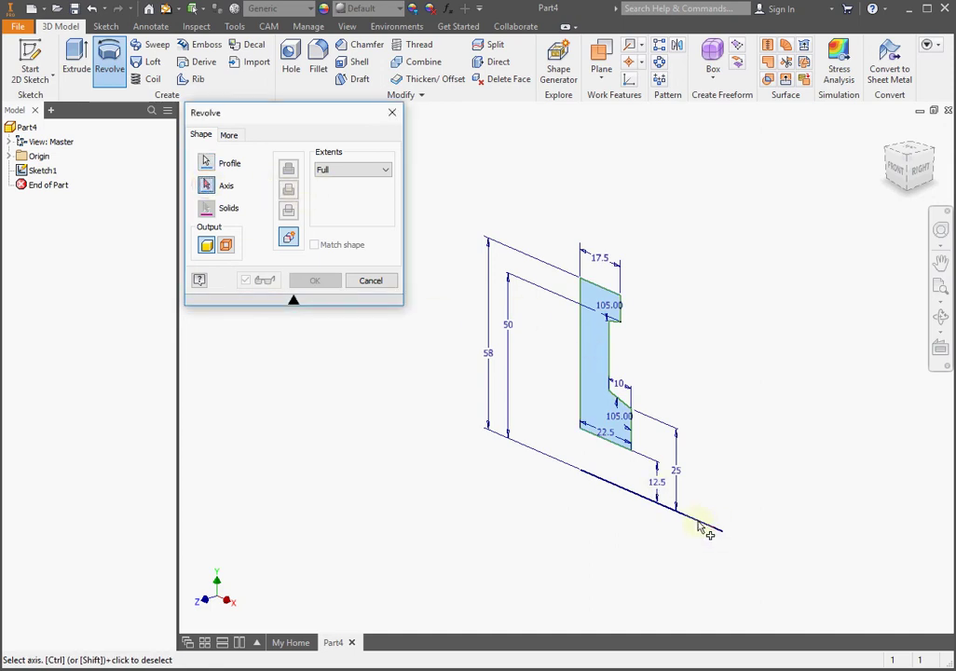
left_click(706, 530)
left_click(314, 281)
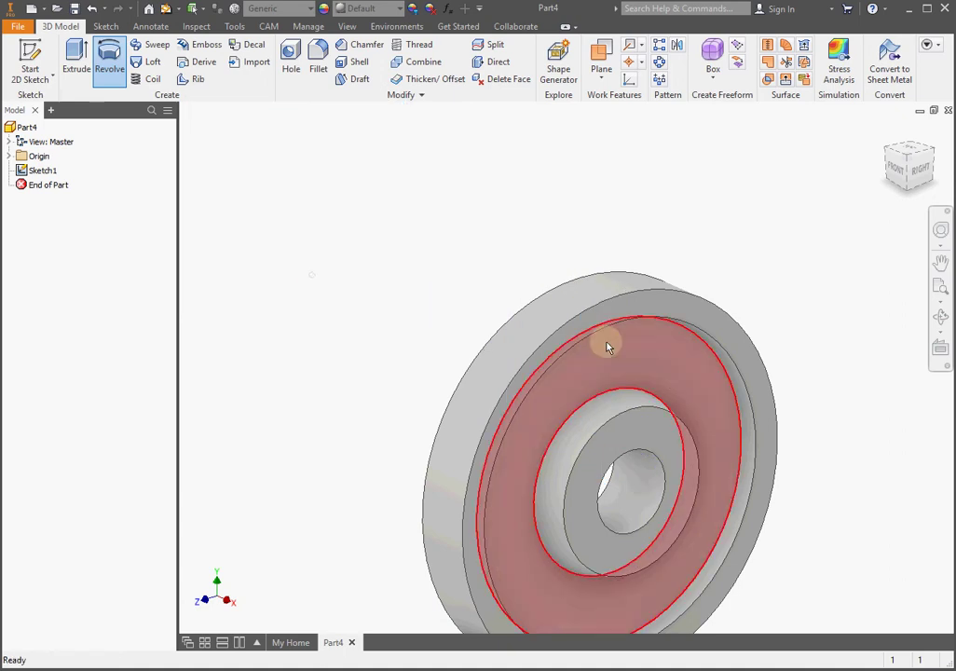
scroll(763, 240, "down", 3)
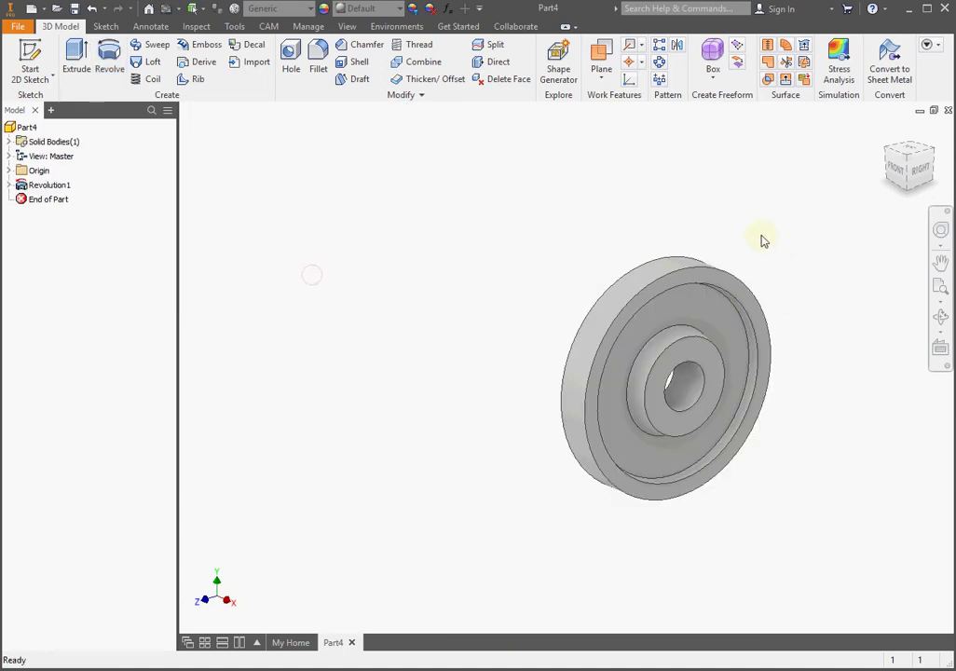
Mirror the whole wheel solid across its flat face to form the symmetric full-width wheel.
left_click(678, 46)
left_click_drag(860, 171, 301, 200)
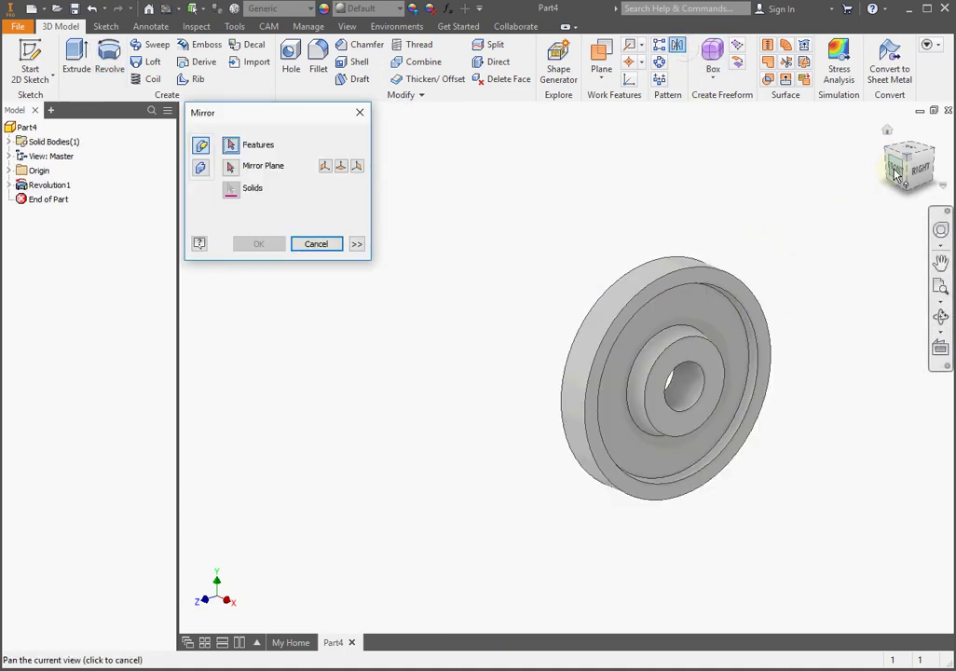
left_click(199, 169)
left_click(232, 170)
left_click(634, 322)
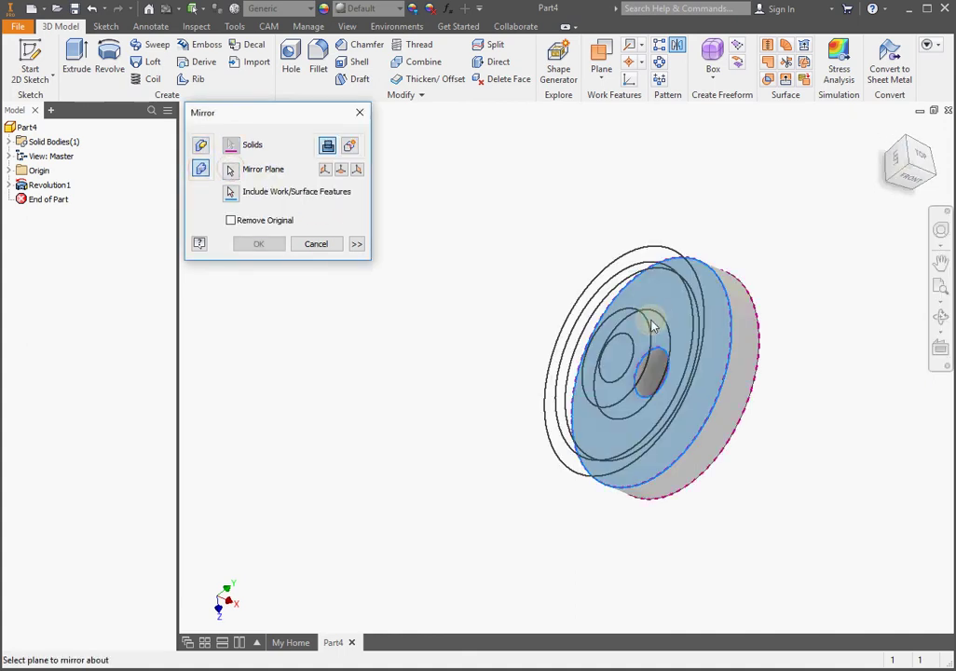
left_click(259, 244)
middle_click_drag(740, 147, 667, 133, "shift")
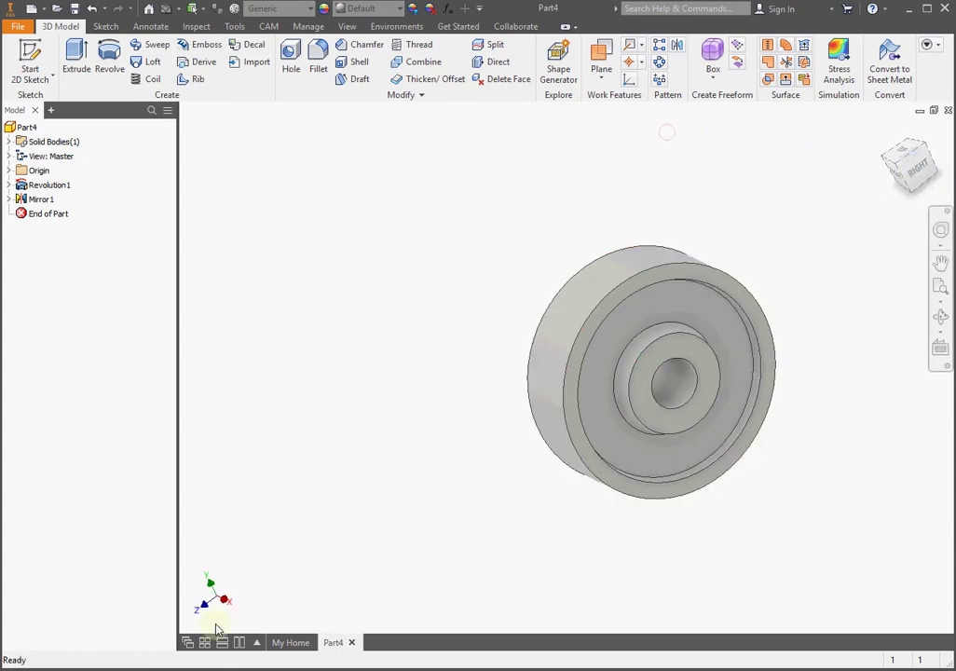
In the Acrobat drawing, check the hole note: 6 holes Ø8 equi-spaced on 75 PCD.
key("alt+Tab")
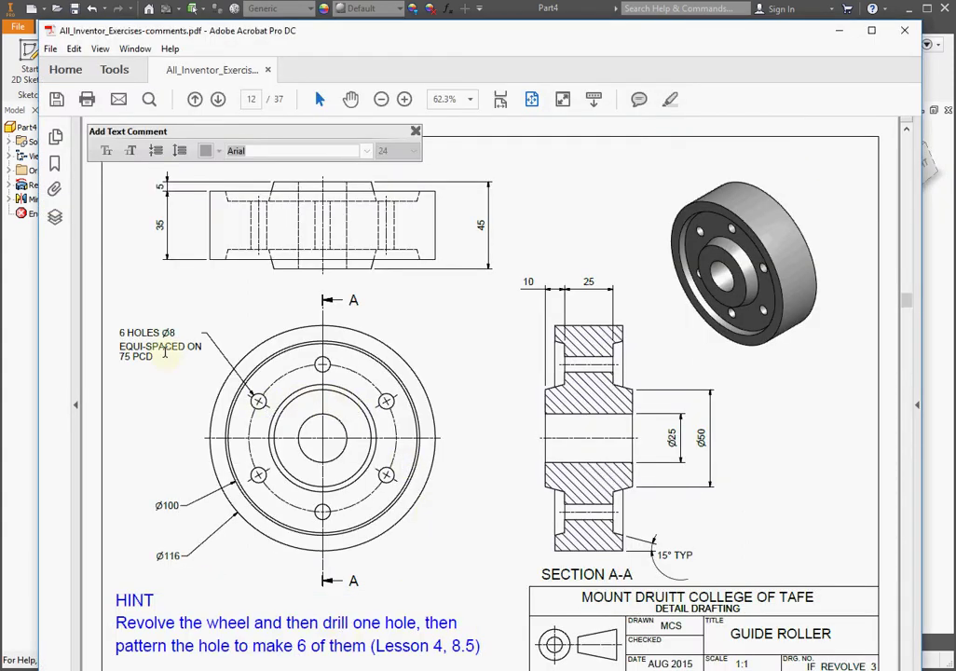
left_click_drag(119, 331, 177, 333)
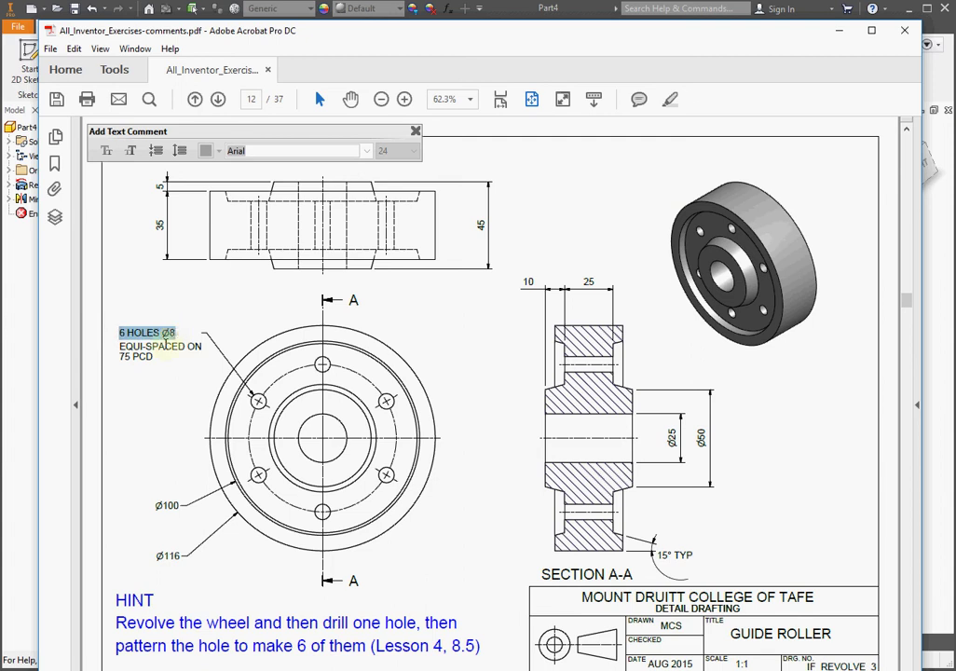
left_click(119, 356)
left_click_drag(173, 361, 152, 360)
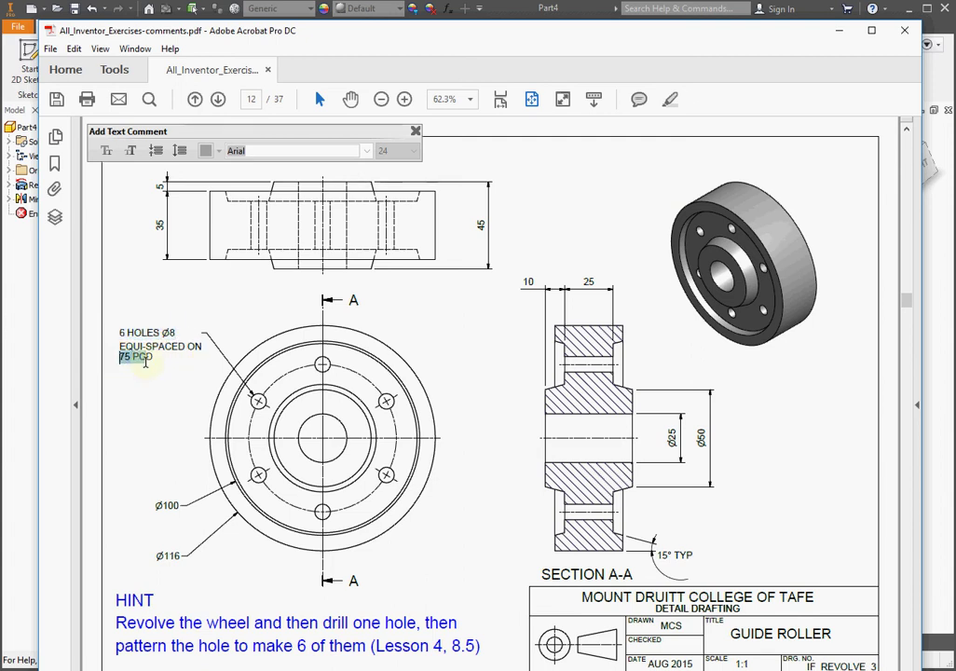
Back in Inventor, show the wheel face-on from the ViewCube's Right face.
key("alt+Tab")
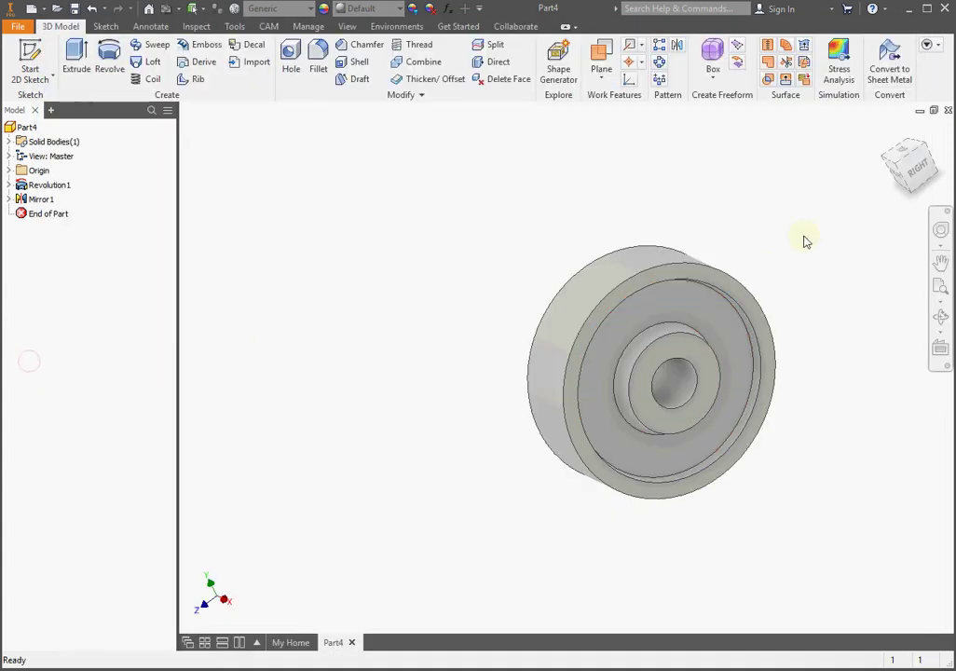
key("F2")
left_click(918, 175)
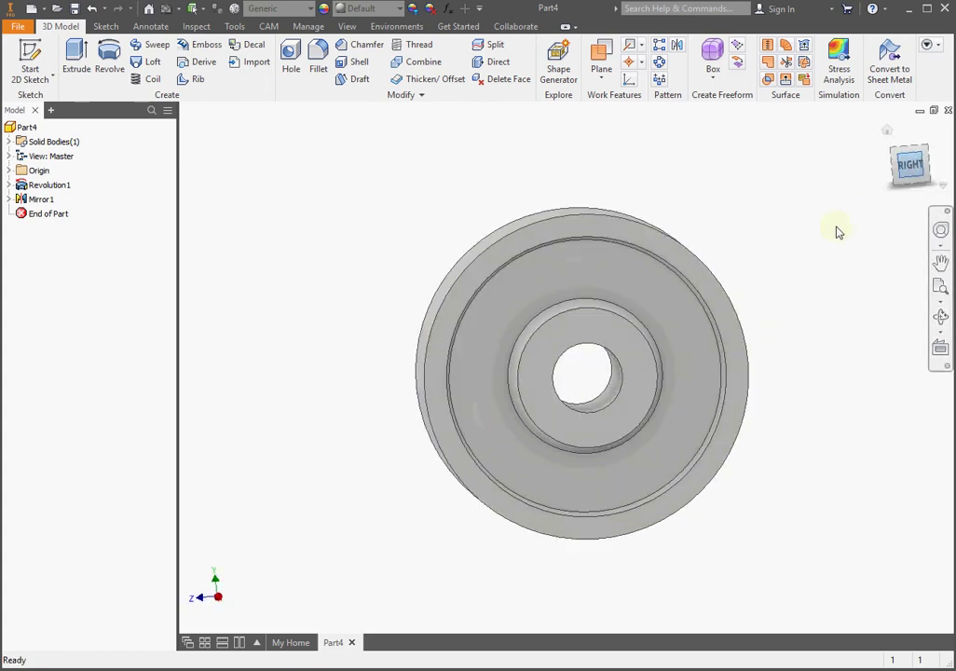
key("alt+Tab")
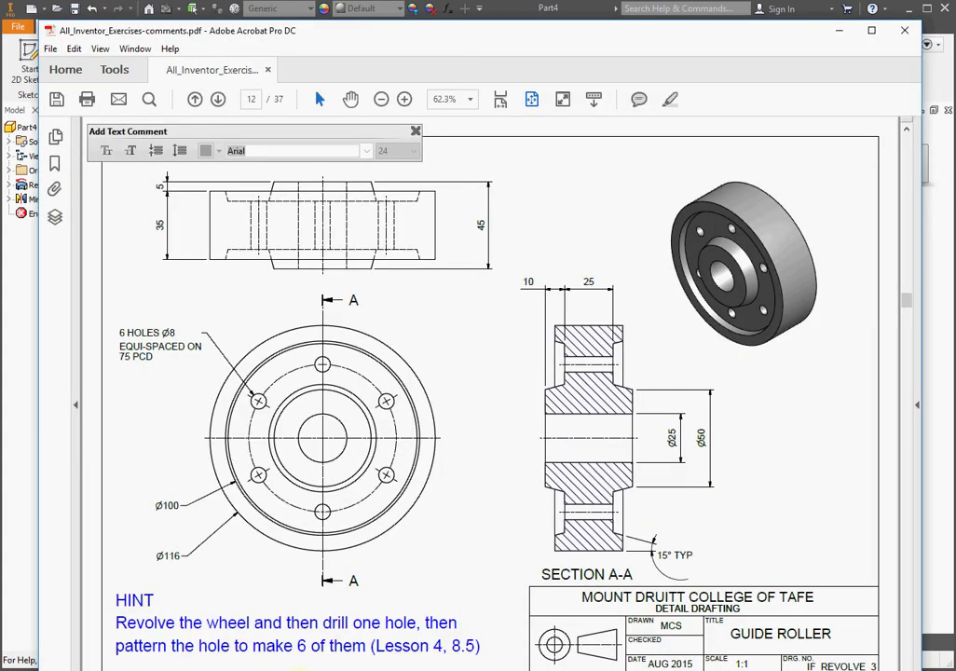
left_click(27, 223)
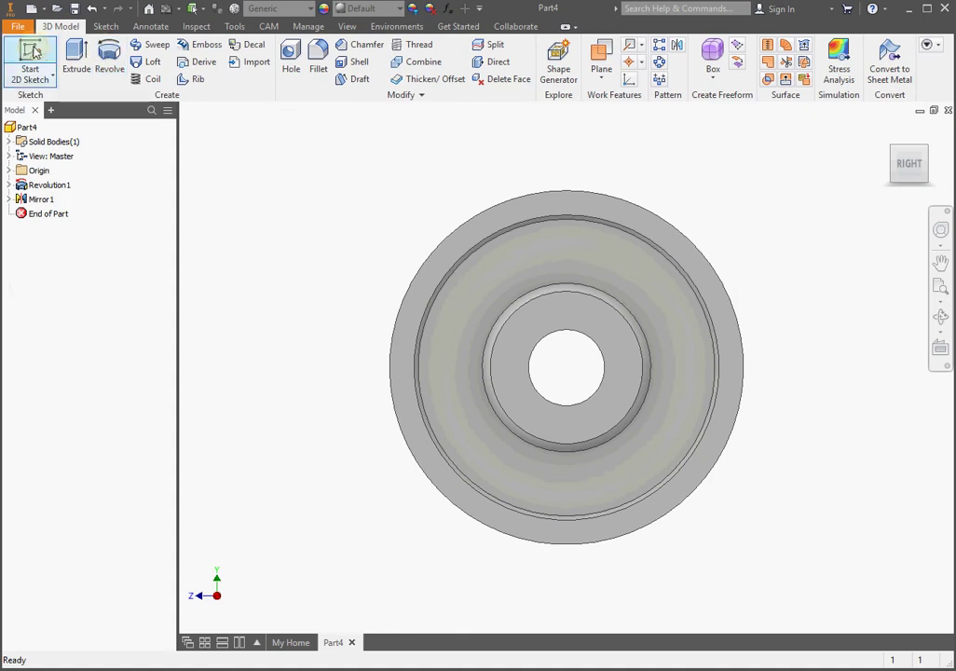
Start a sketch on the wheel's front face and draw an Ø8 circle above the hub.
left_click(33, 52)
left_click(593, 252)
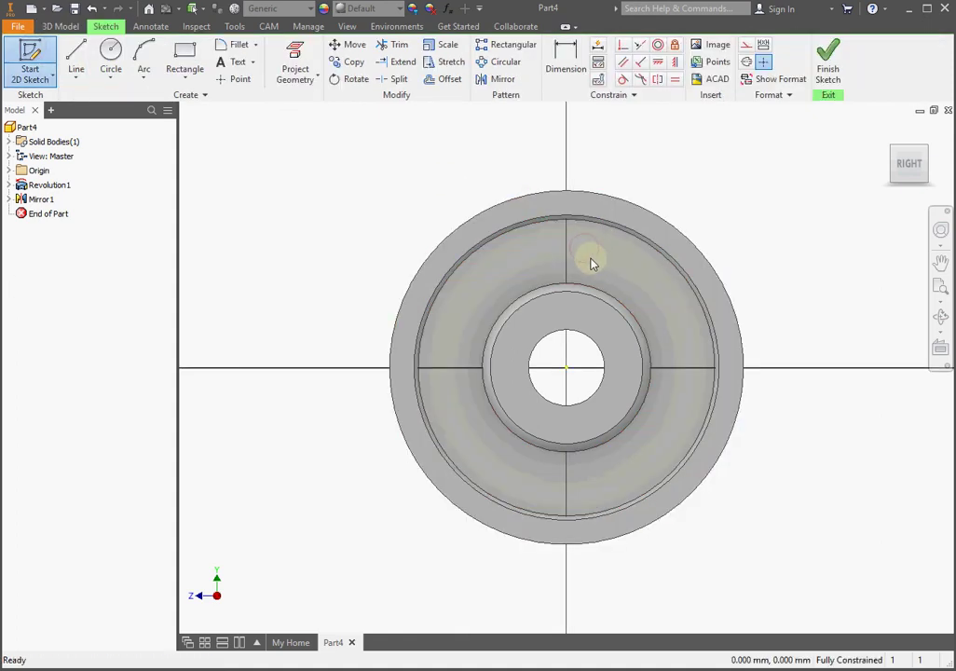
left_click(111, 58)
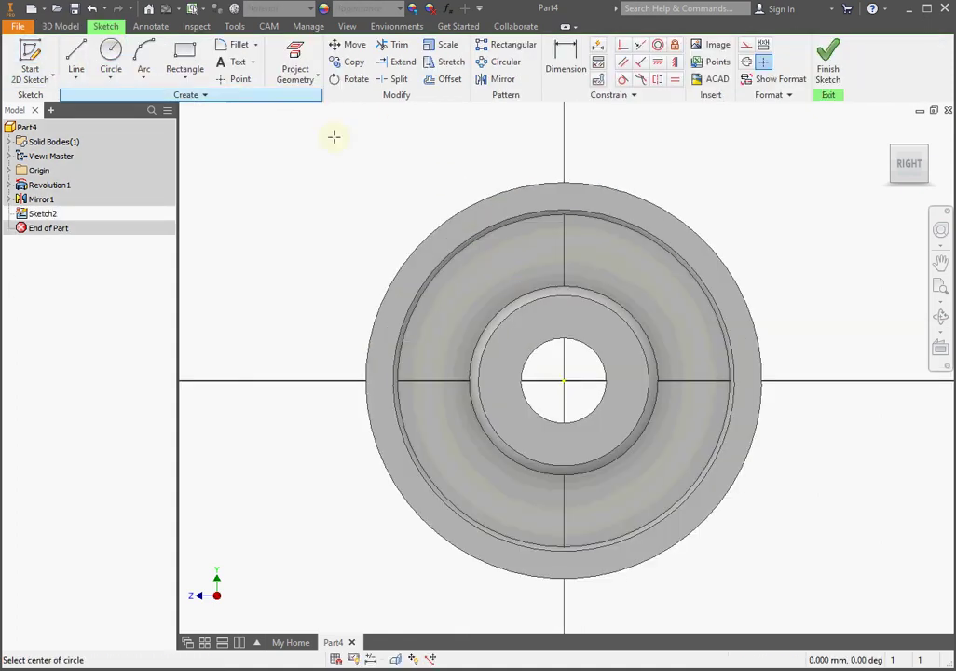
left_click(563, 244)
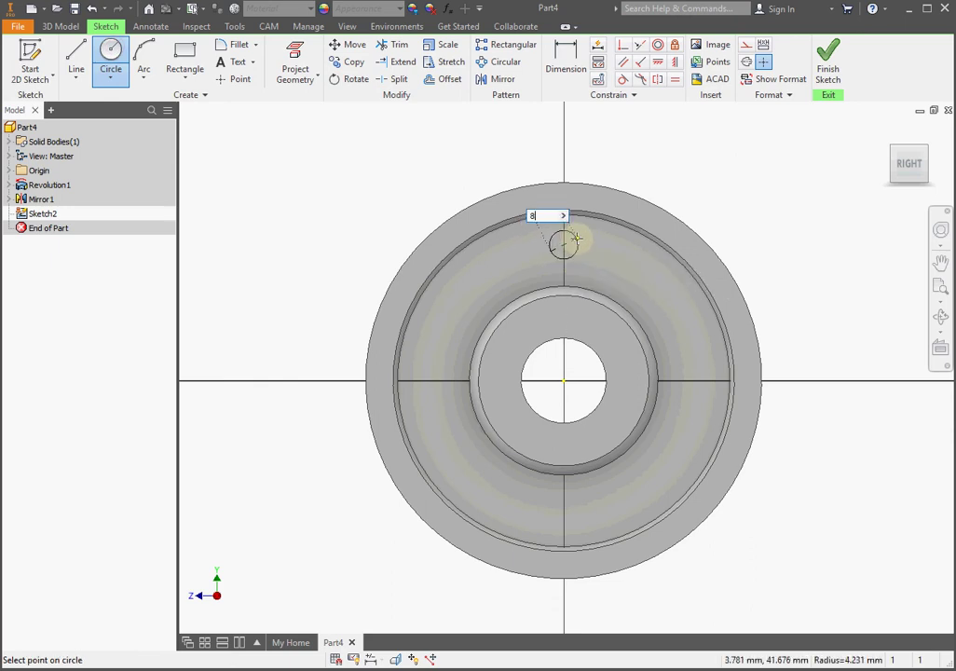
key("Return")
Dimension the circle 75/2 (37.5 mm) above the wheel centre and finish the sketch.
left_click(566, 58)
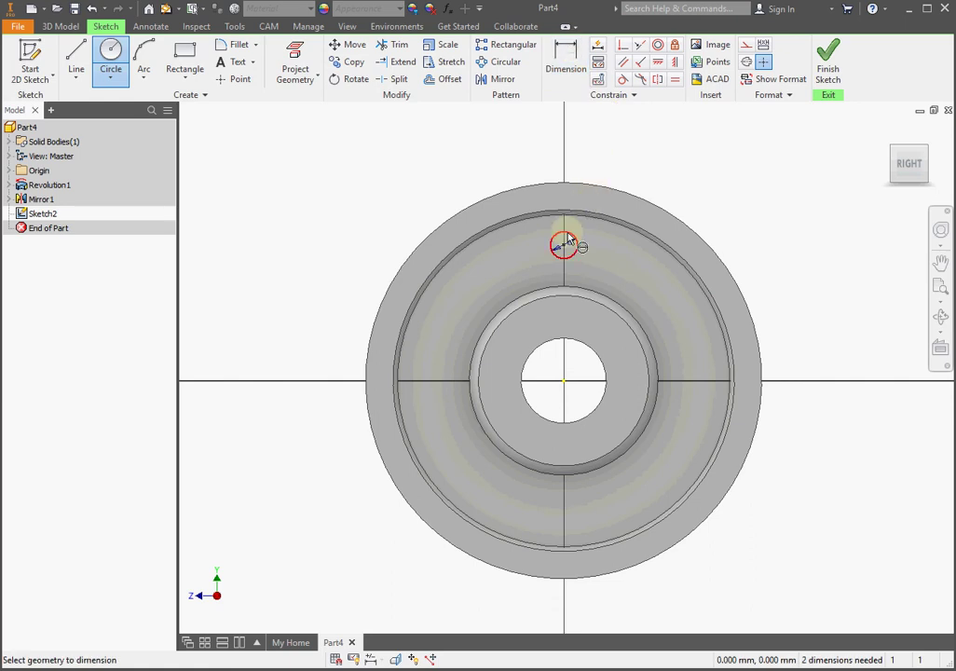
left_click(564, 248)
left_click(566, 382)
left_click(834, 315)
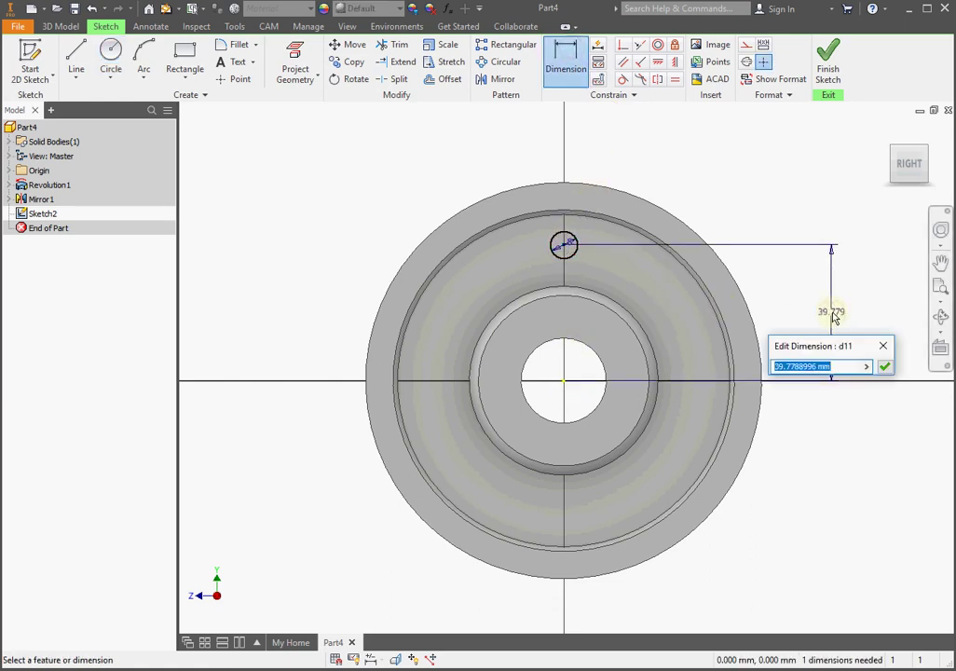
type("2")
key("Return")
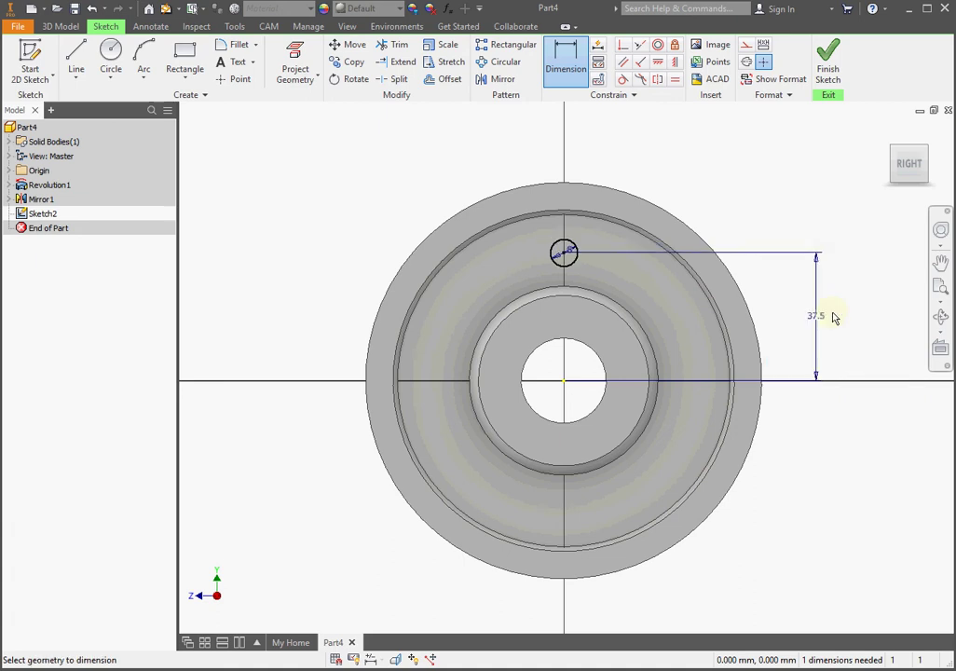
left_click(828, 61)
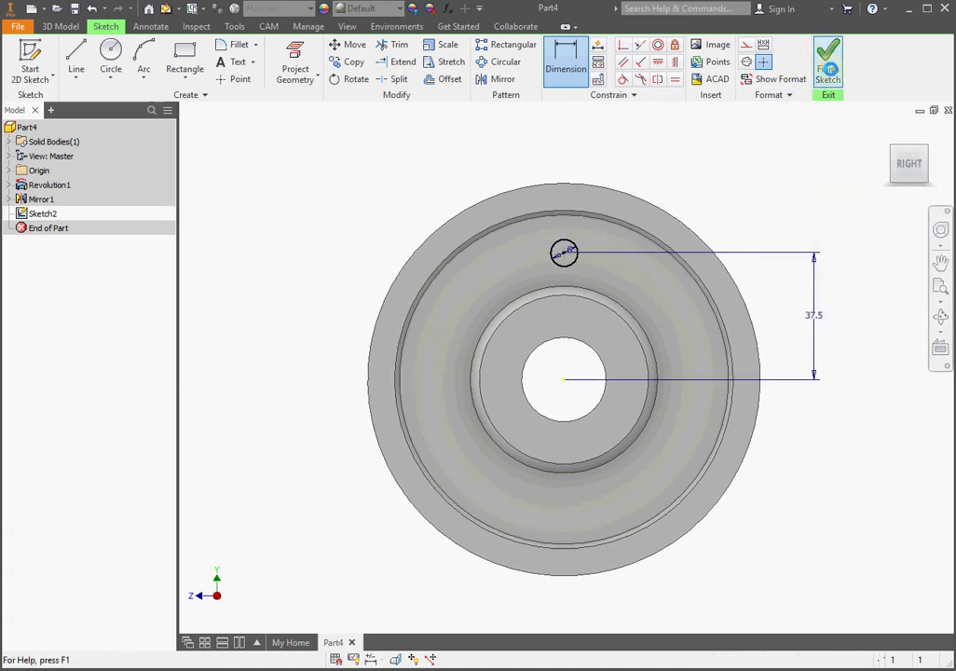
left_click(906, 168)
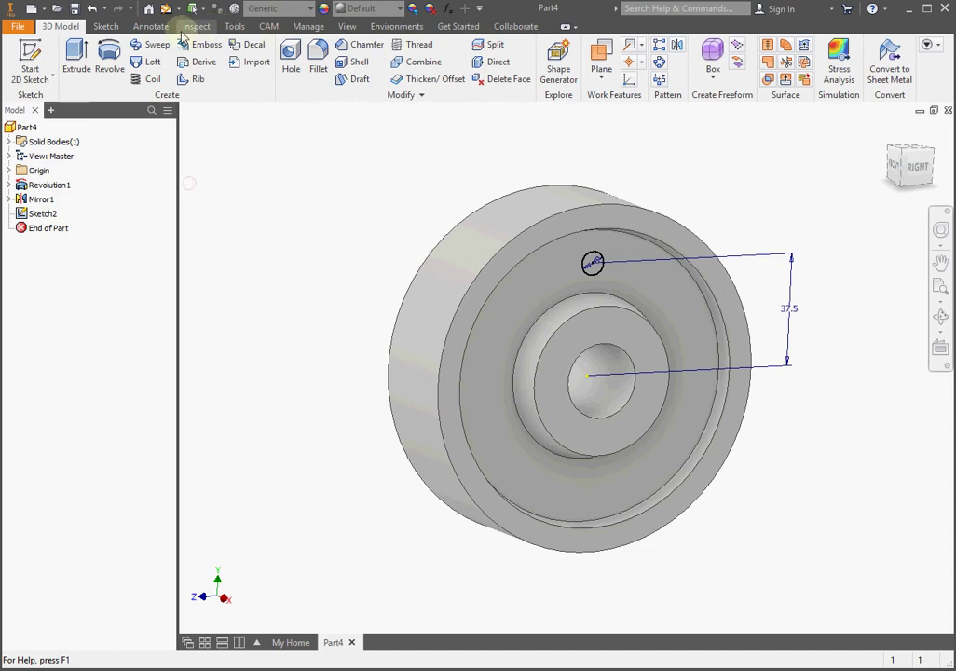
Extrude the Ø8 circle as a Cut with extents All through the wheel.
left_click(76, 60)
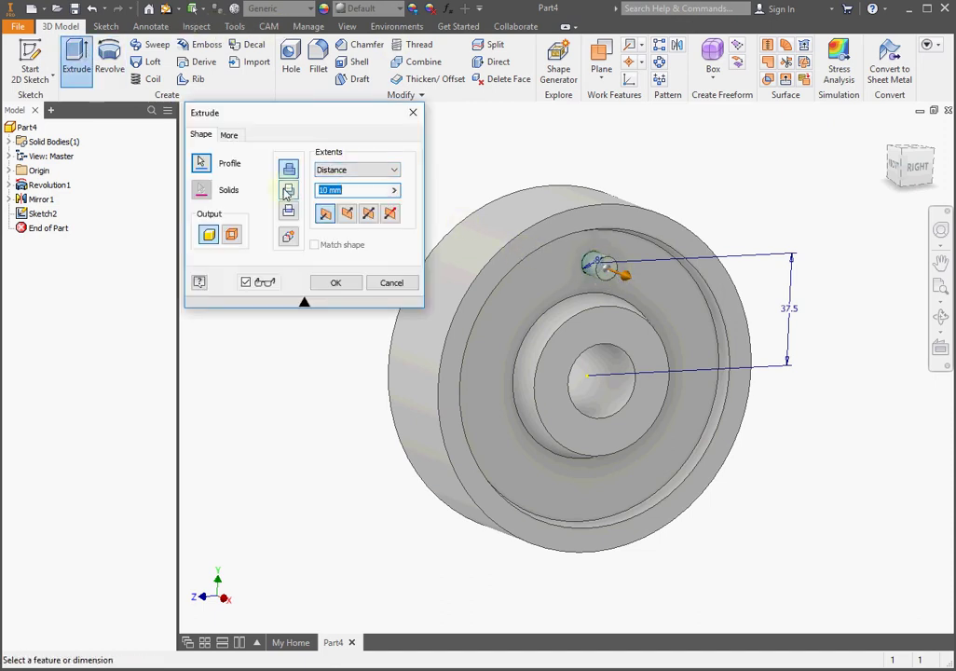
left_click(346, 213)
left_click(396, 169)
left_click(341, 217)
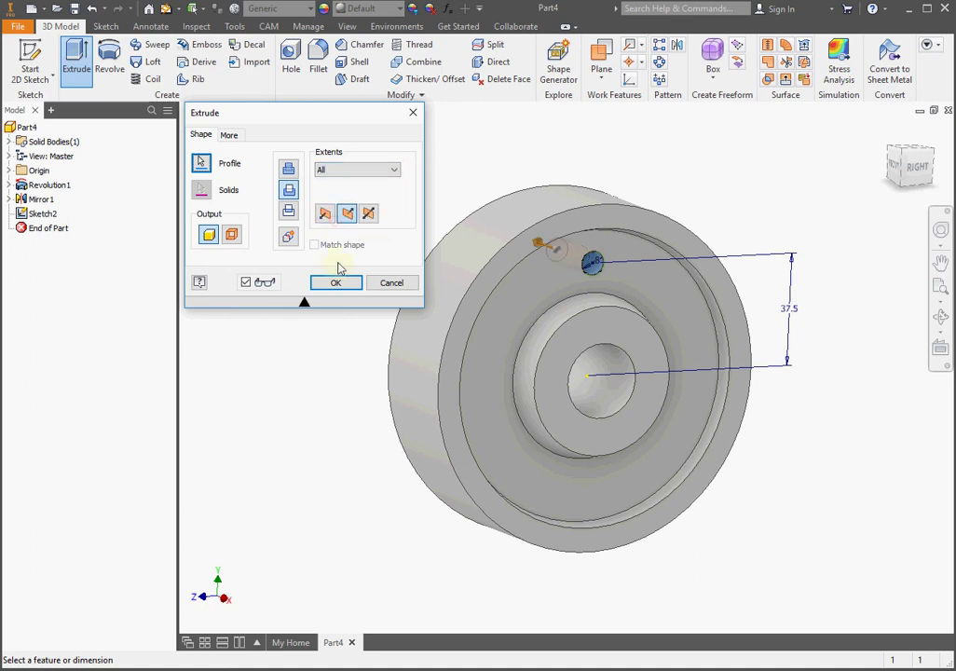
left_click(344, 283)
Orbit the wheel to check the hole and compare it against the guide roller drawing.
left_click(920, 176)
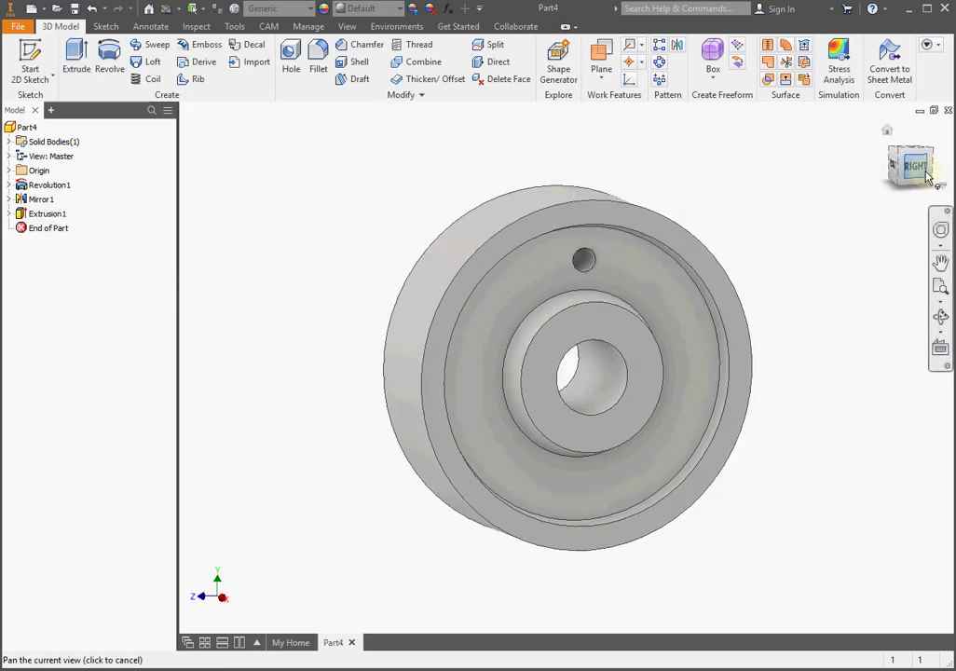
left_click_drag(926, 164, 192, 177)
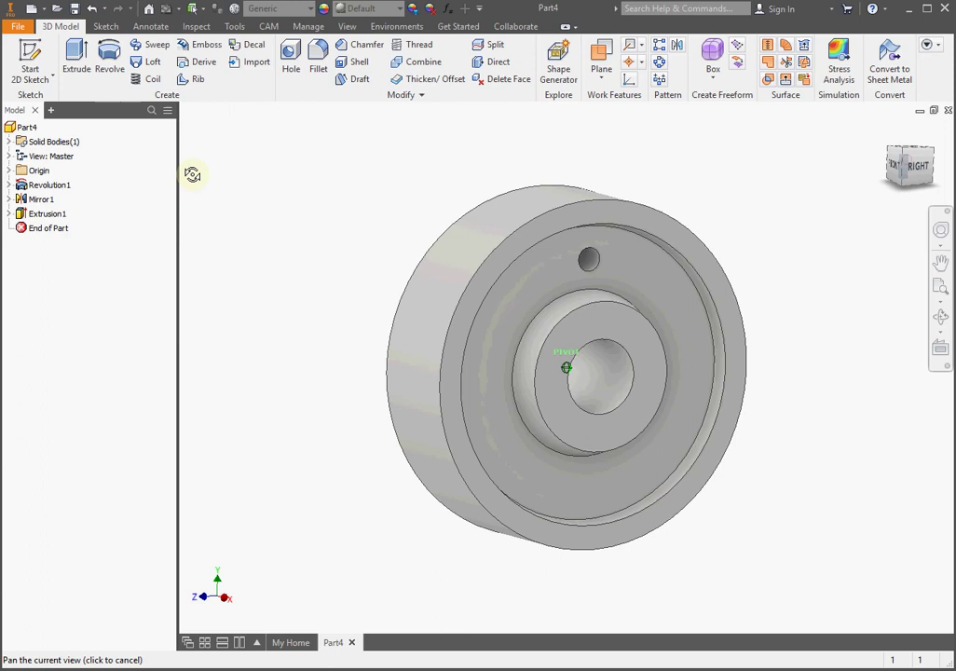
key("alt+Tab")
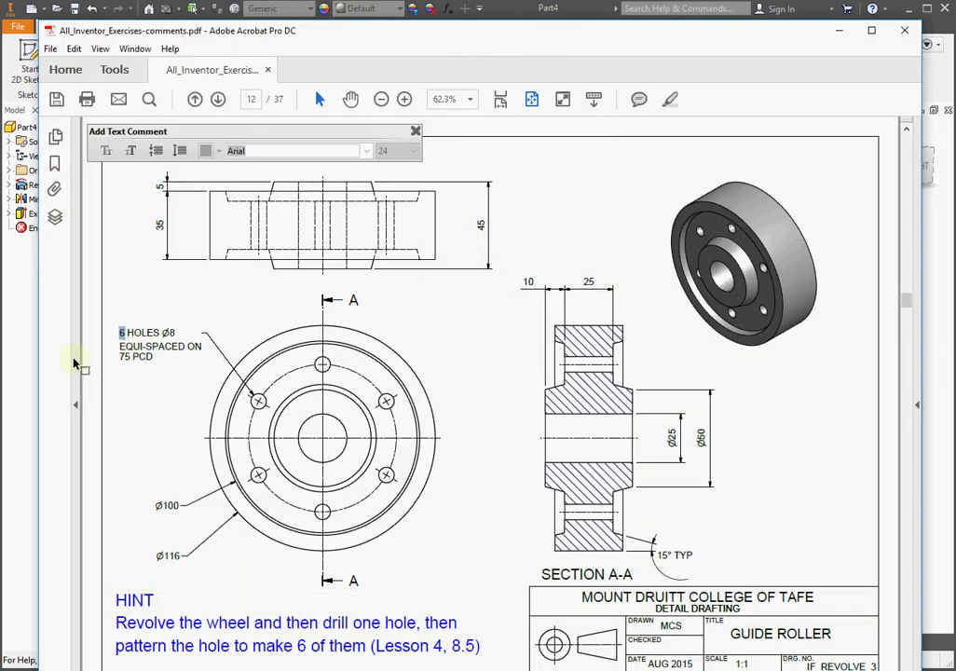
left_click(17, 366)
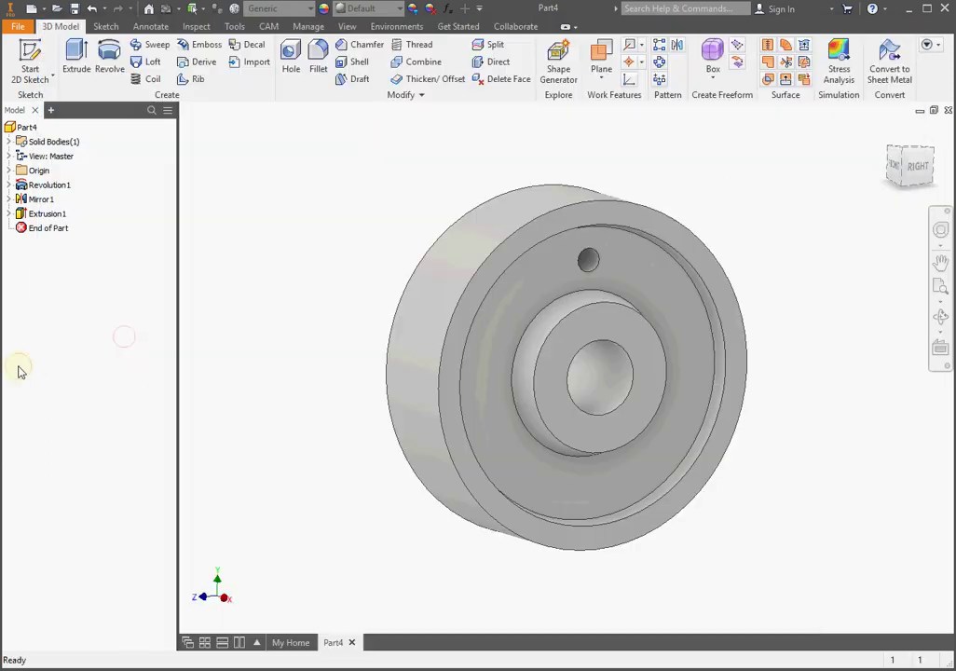
Circular-pattern the Extrusion1 hole 6 times over 360 deg around the bore axis.
left_click(659, 63)
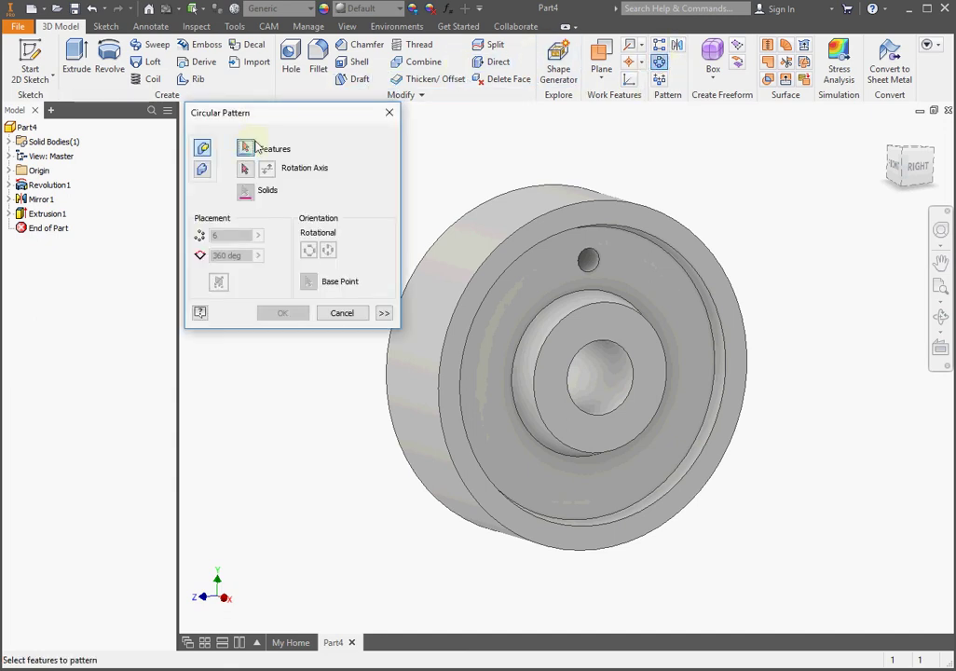
left_click(33, 216)
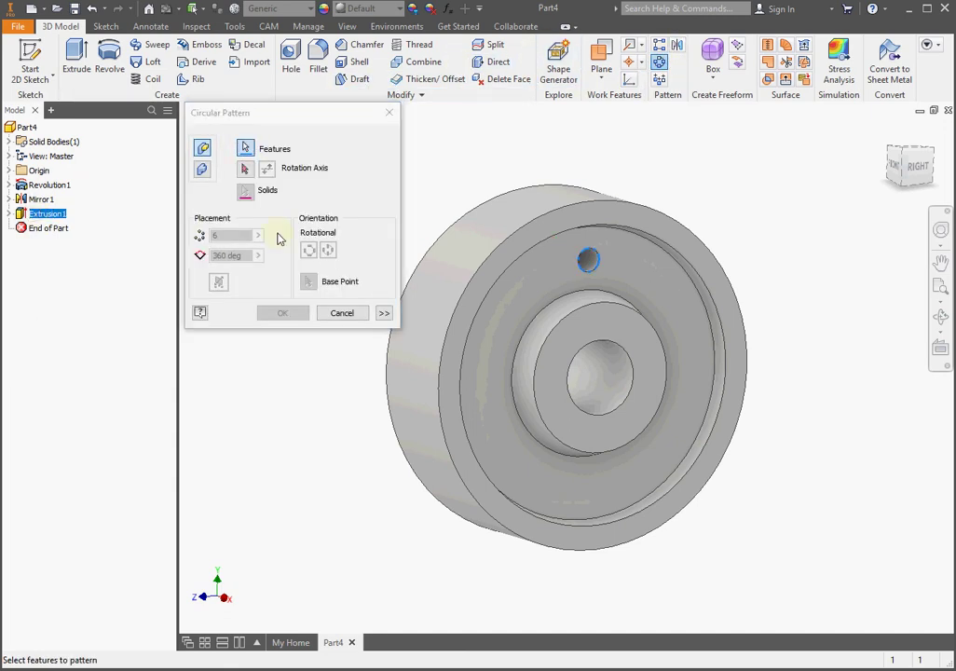
left_click(245, 169)
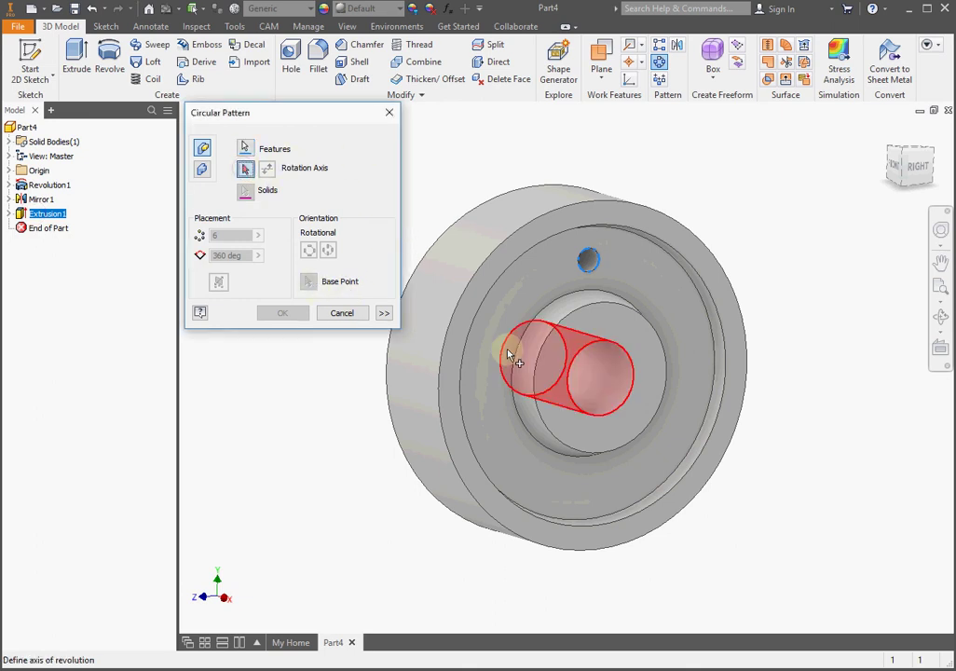
left_click(622, 378)
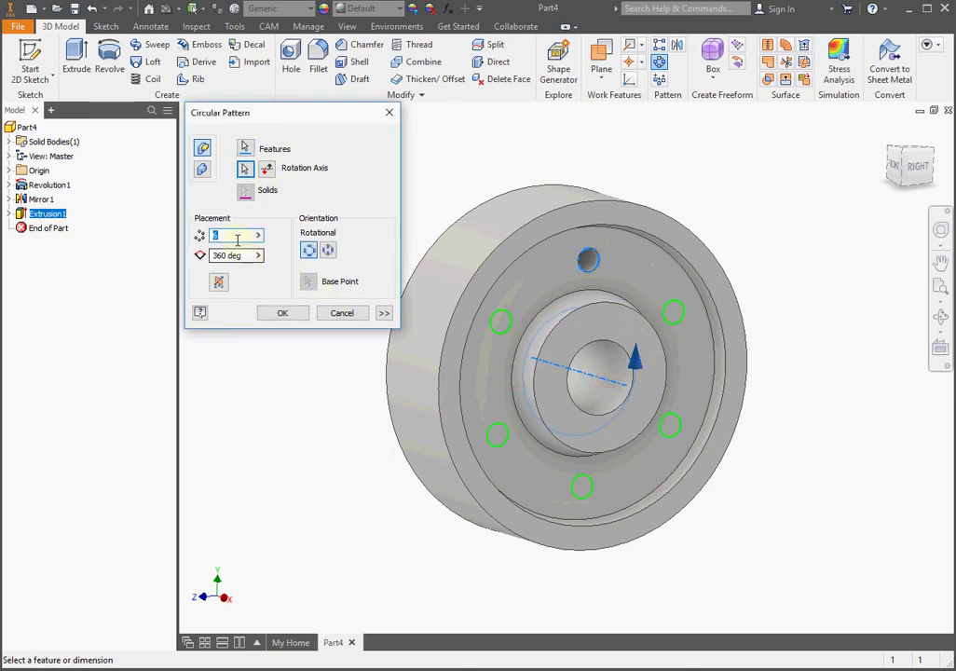
left_click(285, 314)
mouse_move(909, 186)
left_mouse_down()
mouse_move(770, 157)
mouse_move(708, 192)
mouse_move(783, 179)
mouse_move(895, 228)
left_mouse_up()
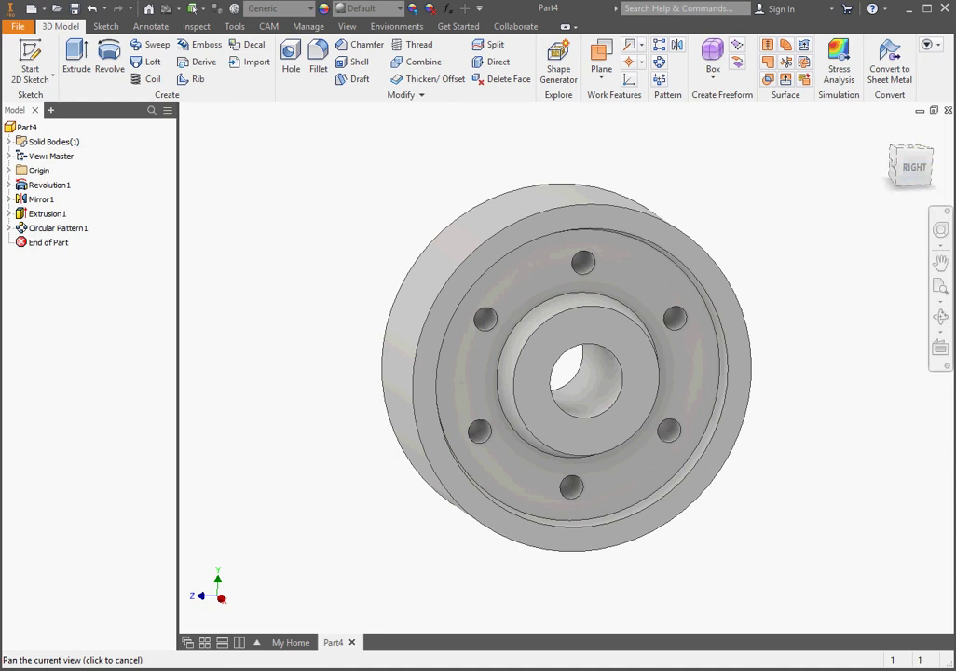